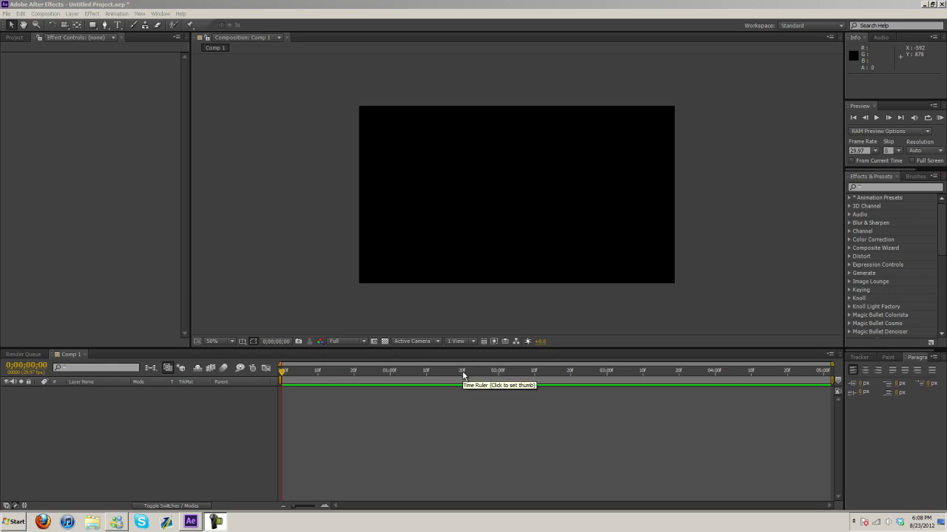
Move the current time back to the start of the composition
left_click(462, 370)
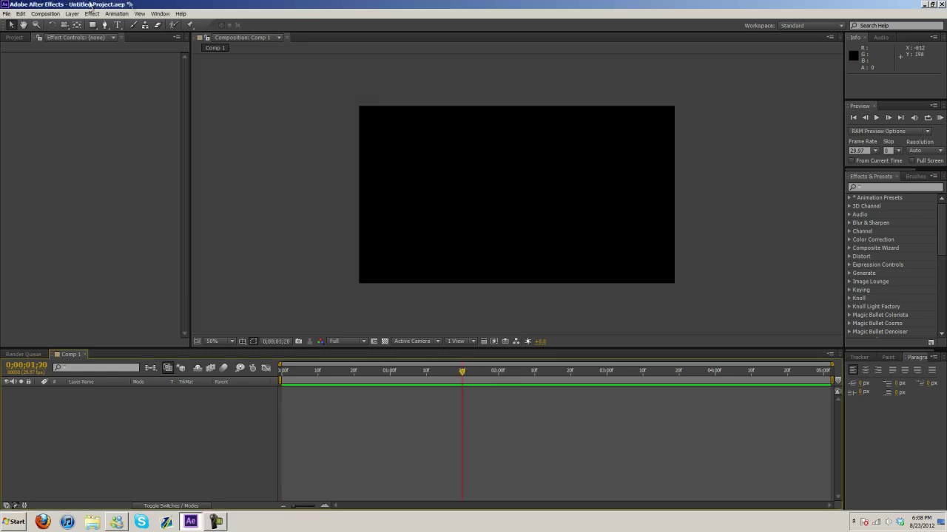
key("Home")
left_click(105, 25)
left_click(99, 16)
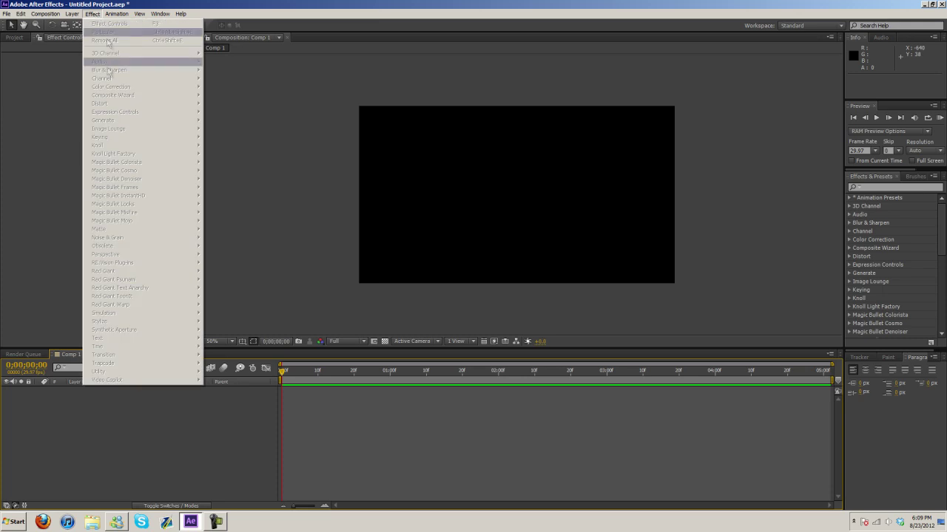
left_click(18, 191)
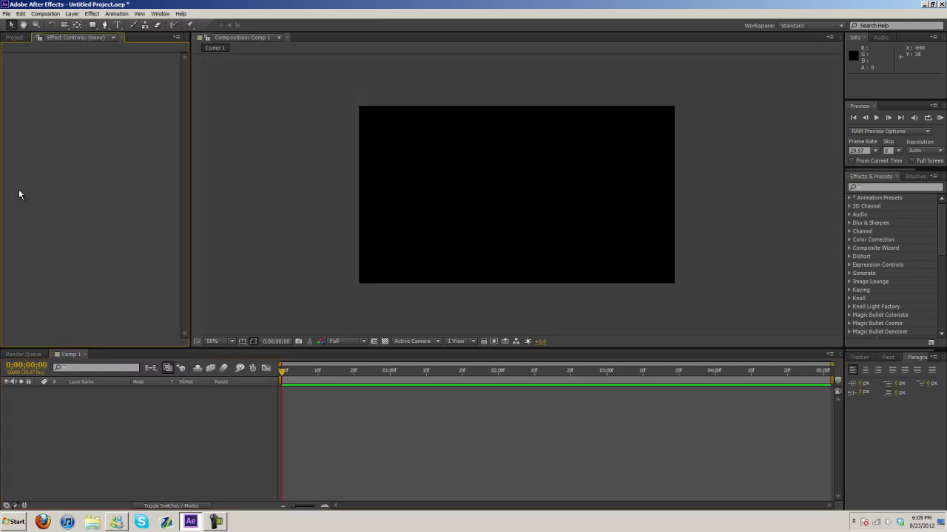
Draw a short vertical line near the comp centre with a Solid Color stroke
left_click(105, 25)
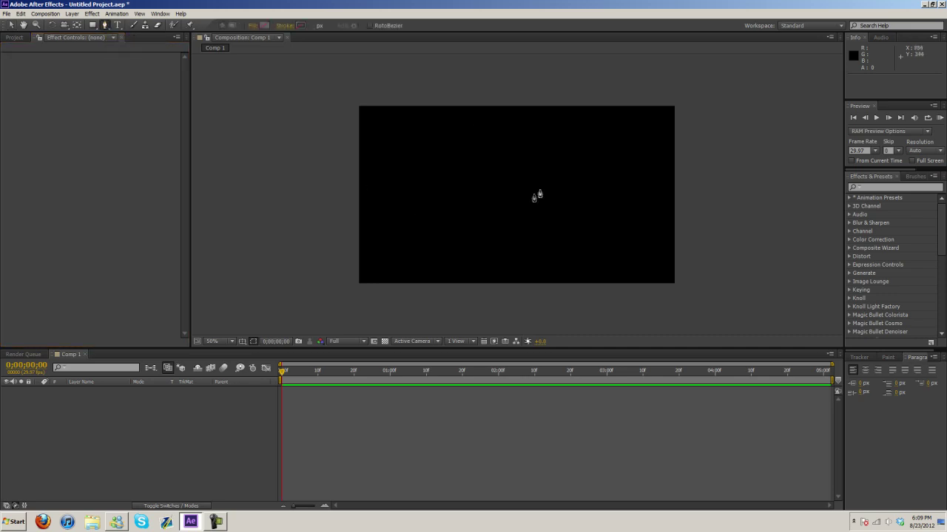
left_click(513, 153)
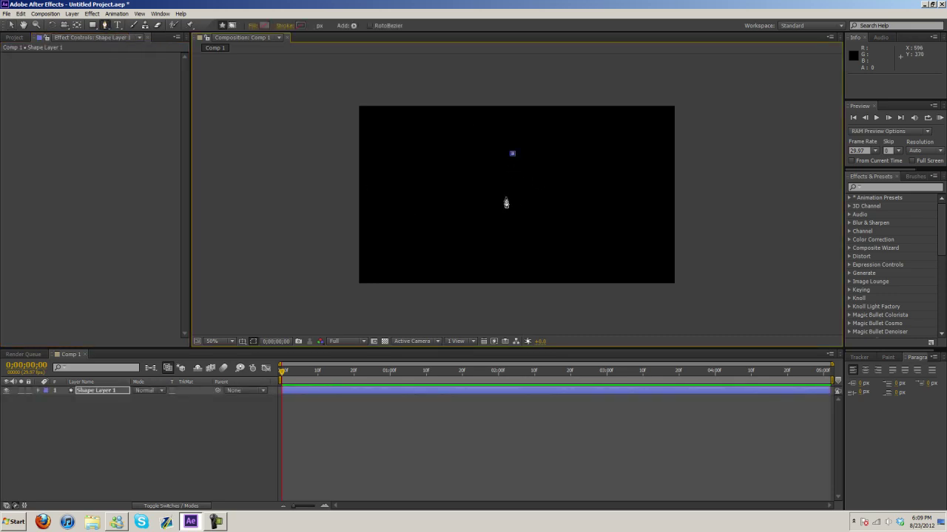
left_click(513, 200)
left_click(287, 26)
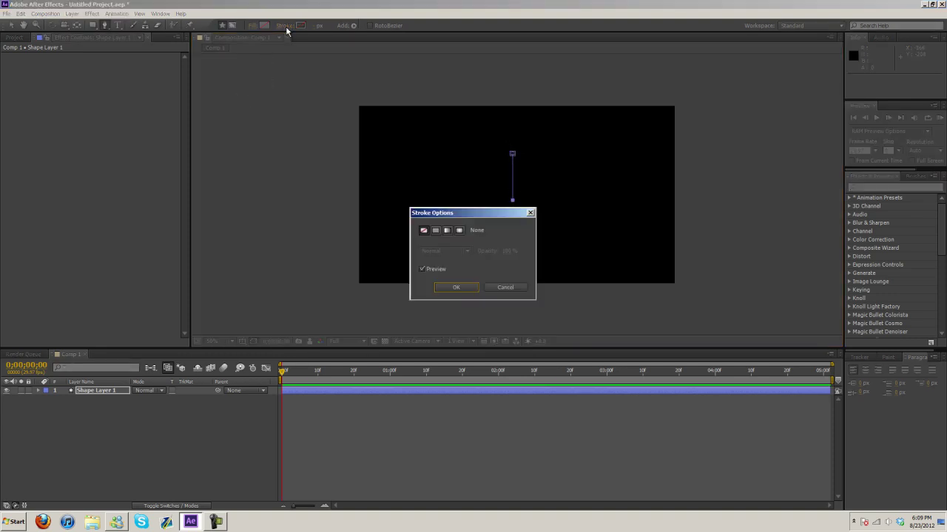
left_click(435, 230)
left_click(455, 287)
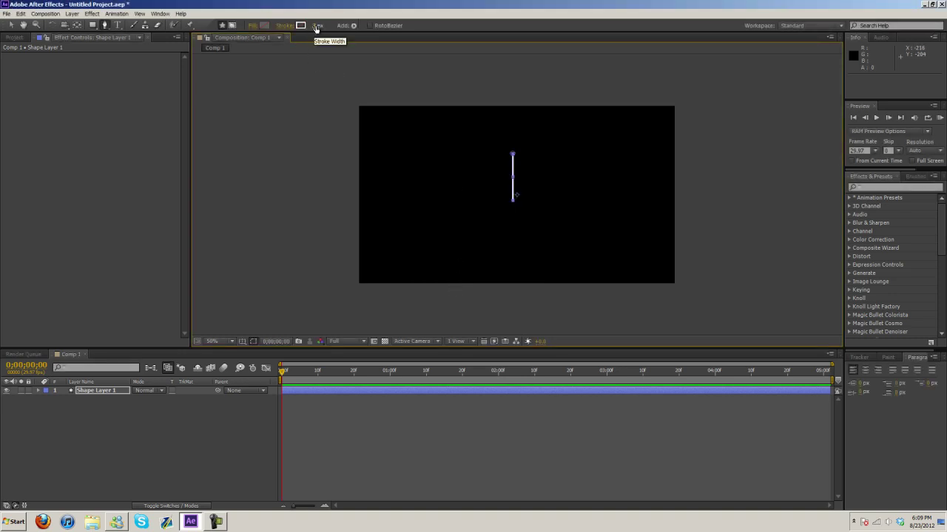
Set Shape Layer 1's Stroke 1 Line Cap to Round Cap
left_click(9, 28)
left_click(90, 394)
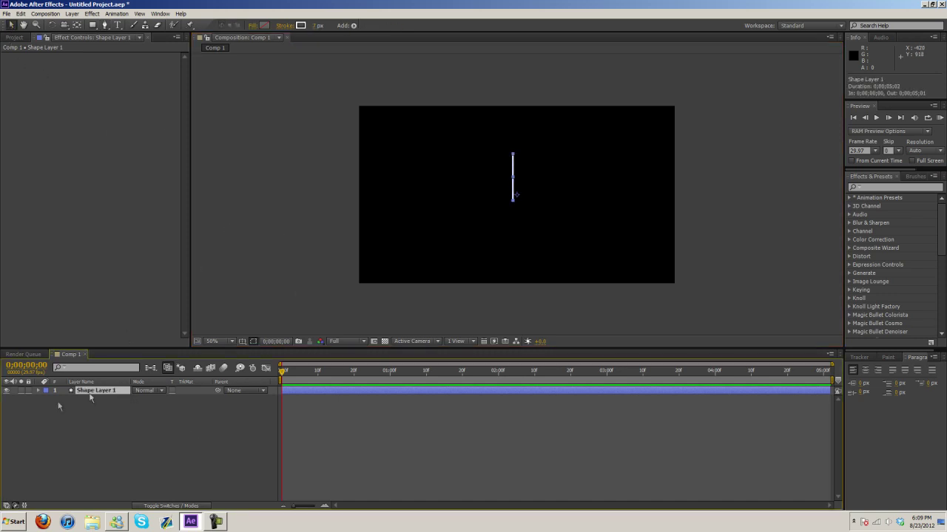
left_click(38, 391)
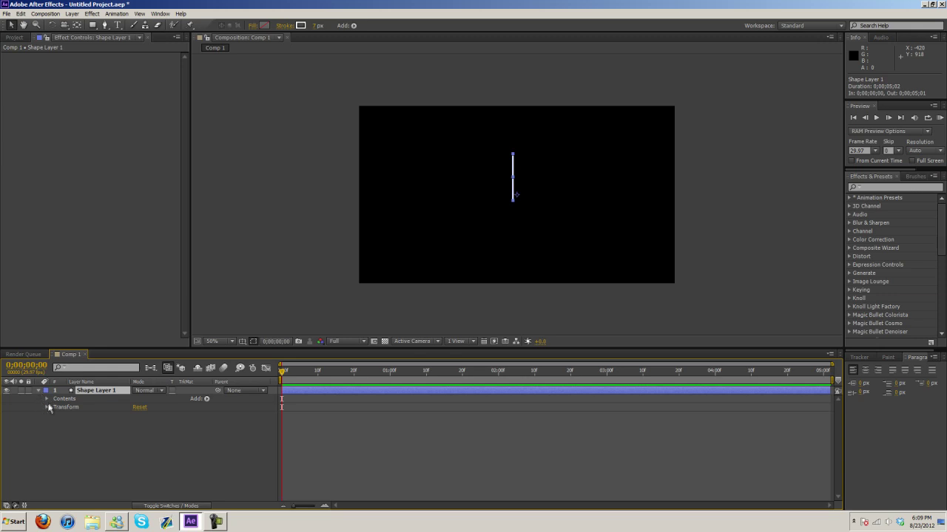
left_click(46, 399)
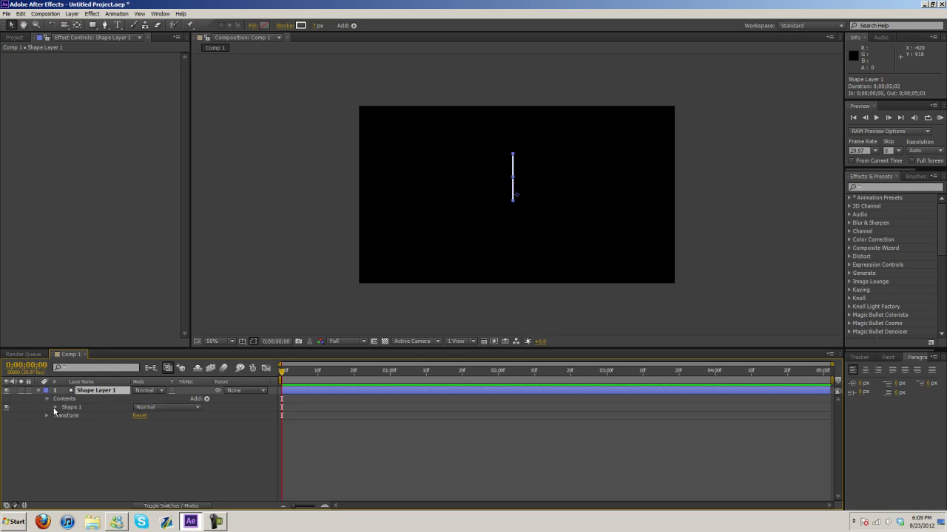
left_click(55, 407)
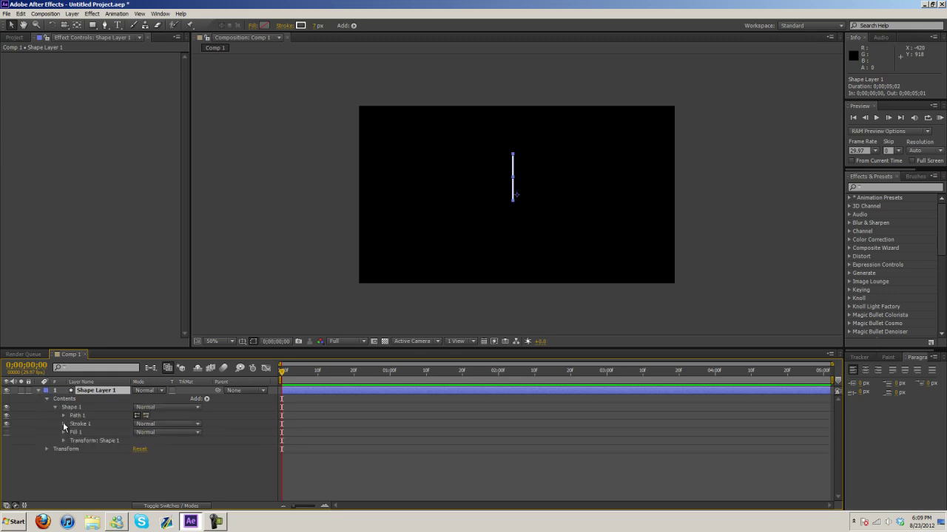
left_click(64, 424)
left_click(152, 467)
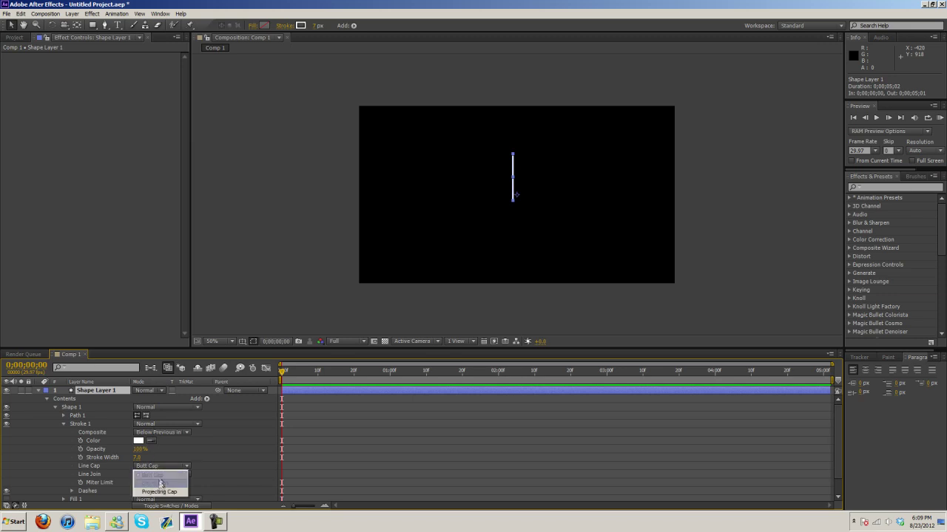
left_click(152, 482)
key("period")
key("period")
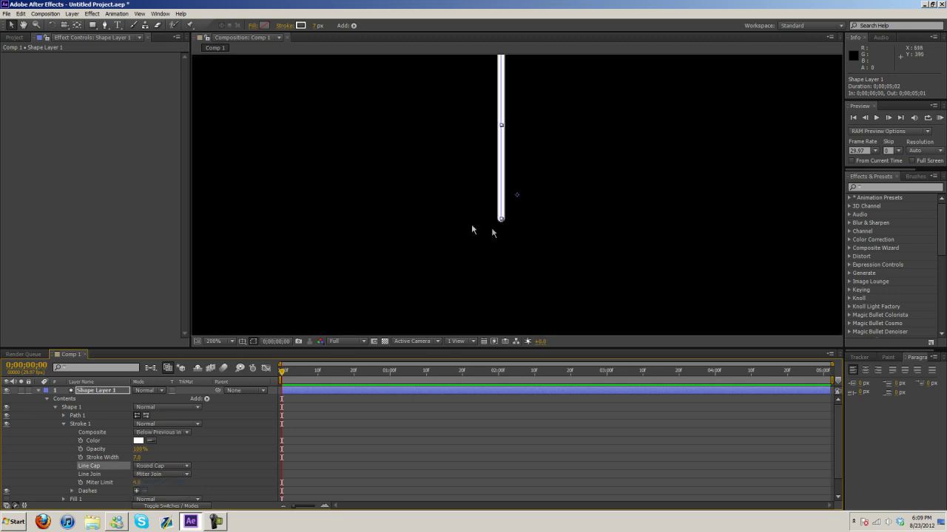
key("comma")
key("comma")
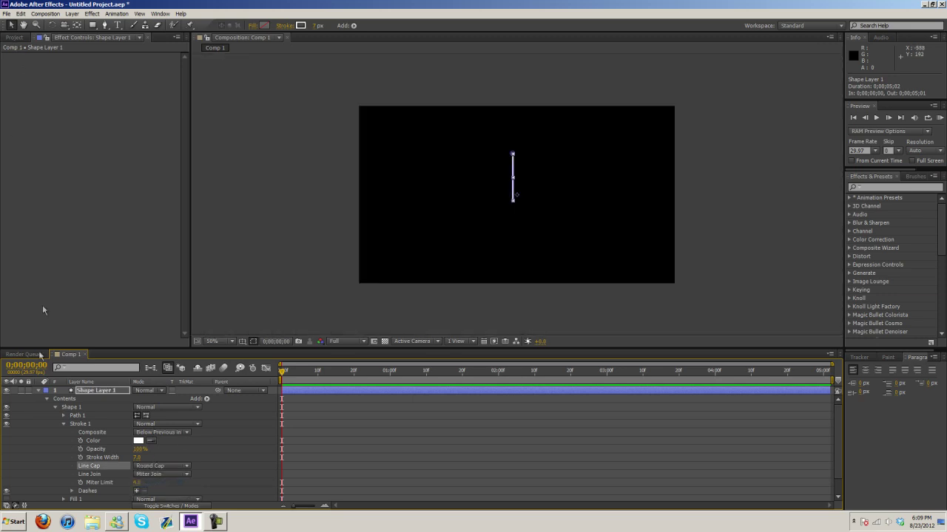
left_click(47, 399)
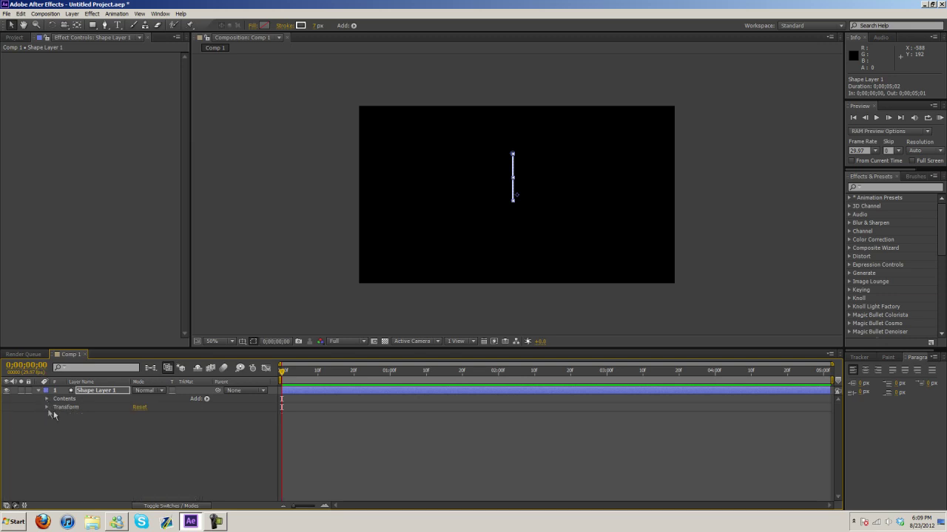
Add Trim Paths to Shape 1 and collapse the Stroke 1 settings
left_click(208, 399)
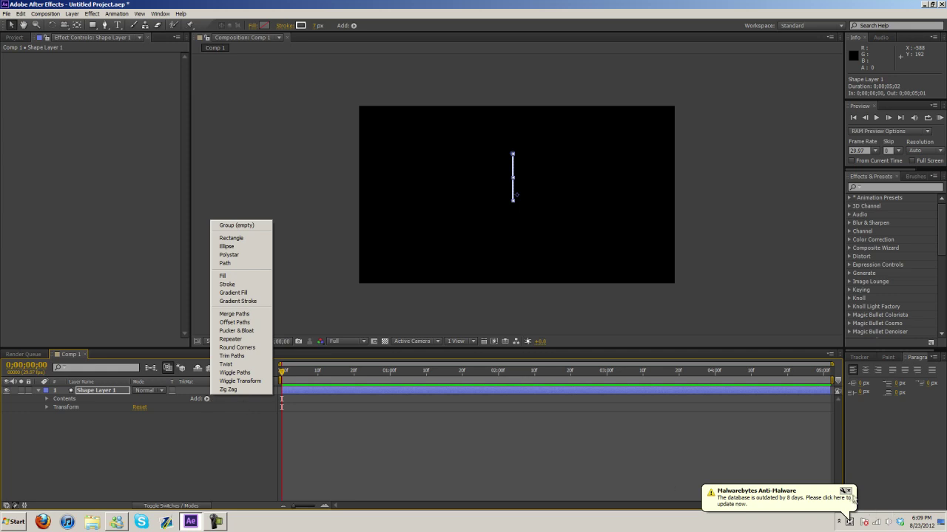
left_click(244, 406)
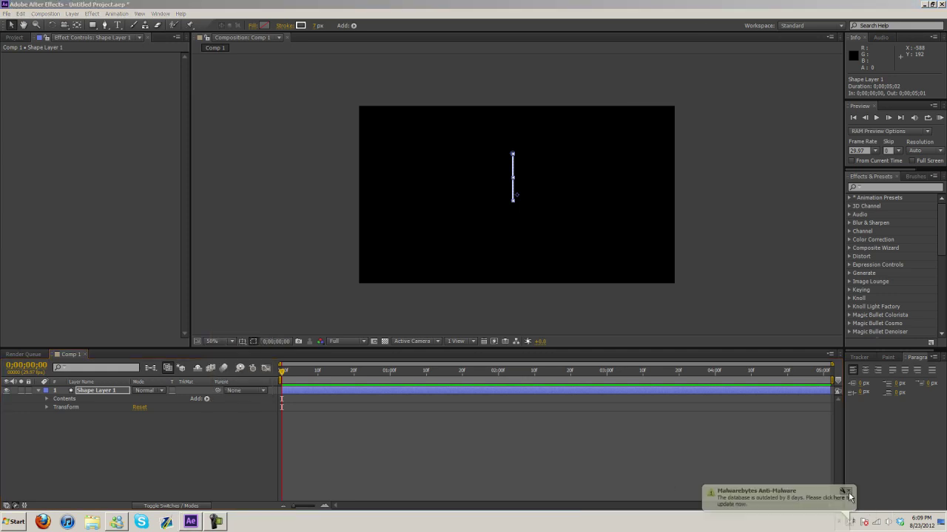
left_click(208, 398)
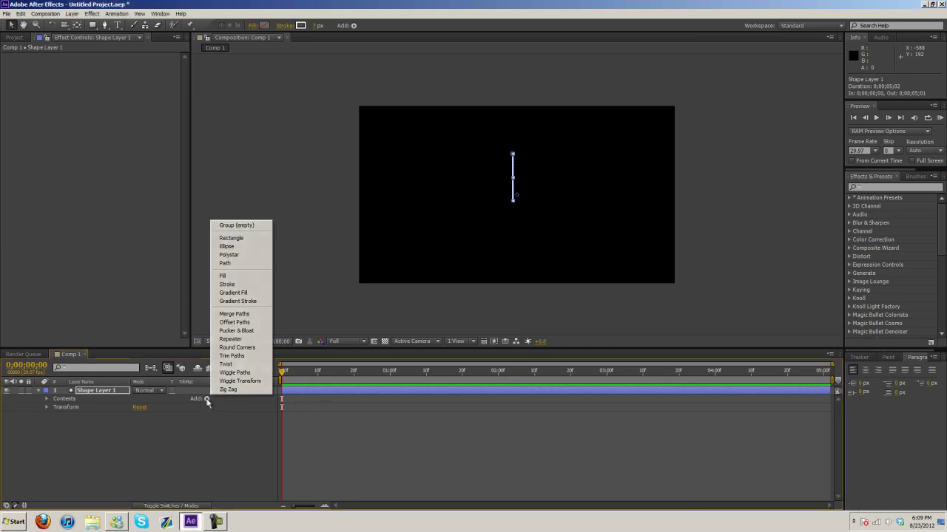
left_click(230, 356)
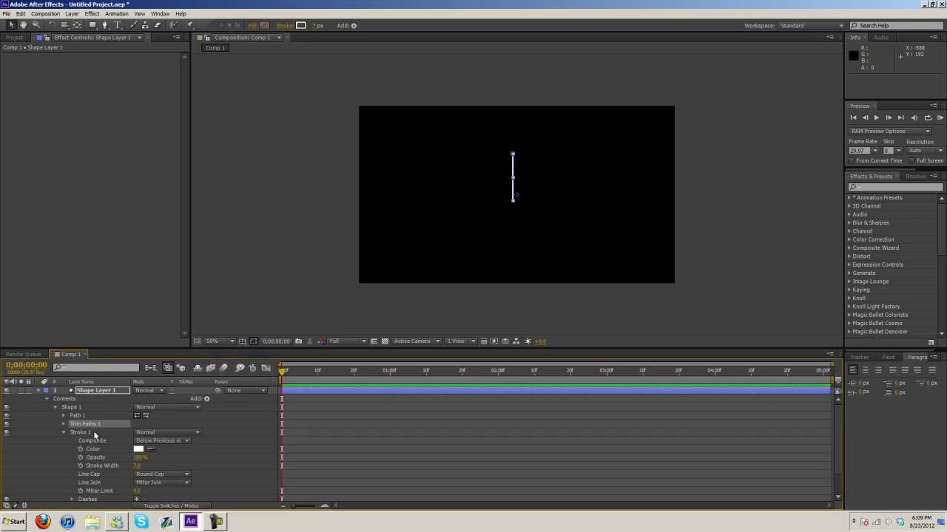
left_click(63, 424)
left_click(66, 466)
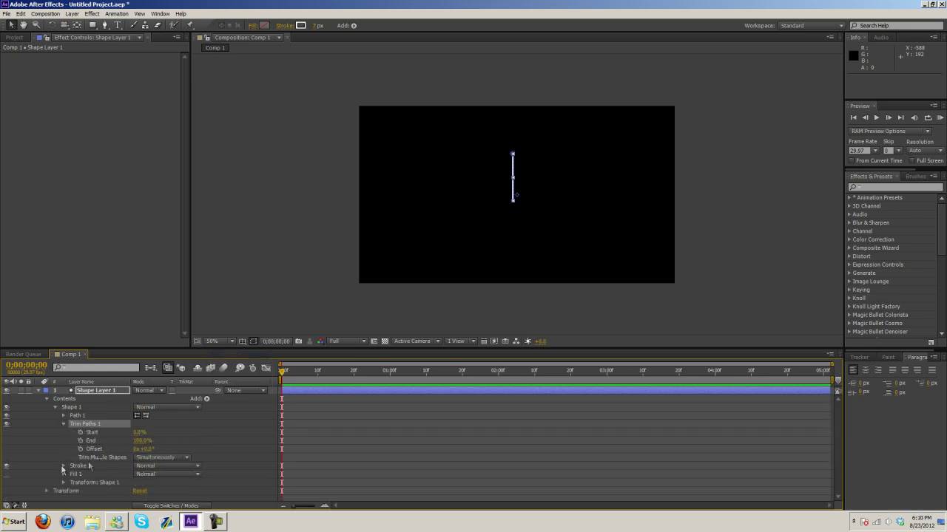
Keyframe Trim Paths Start at 100% and End, then set both to 0% at frame 24
left_click_drag(137, 437, 254, 440)
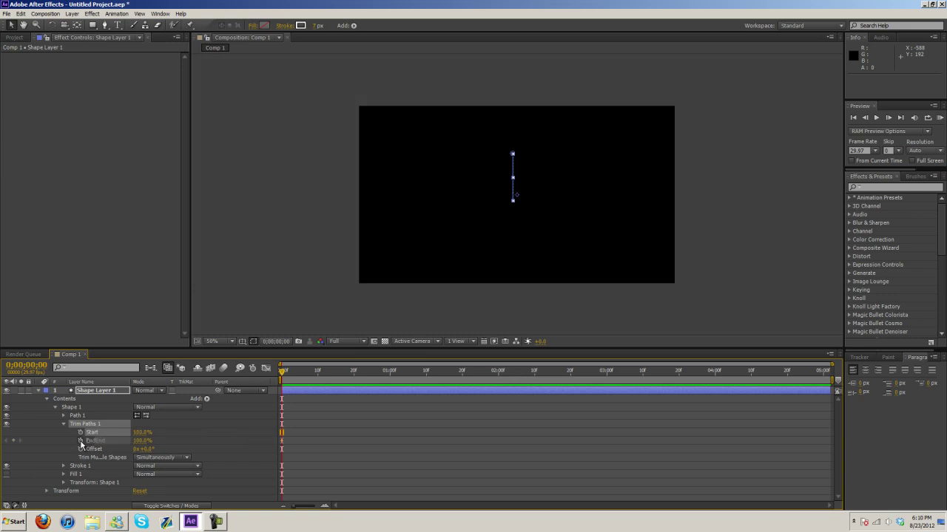
left_click(81, 441)
left_click(285, 374)
left_click_drag(285, 374, 368, 374)
left_click_drag(139, 433, 62, 433)
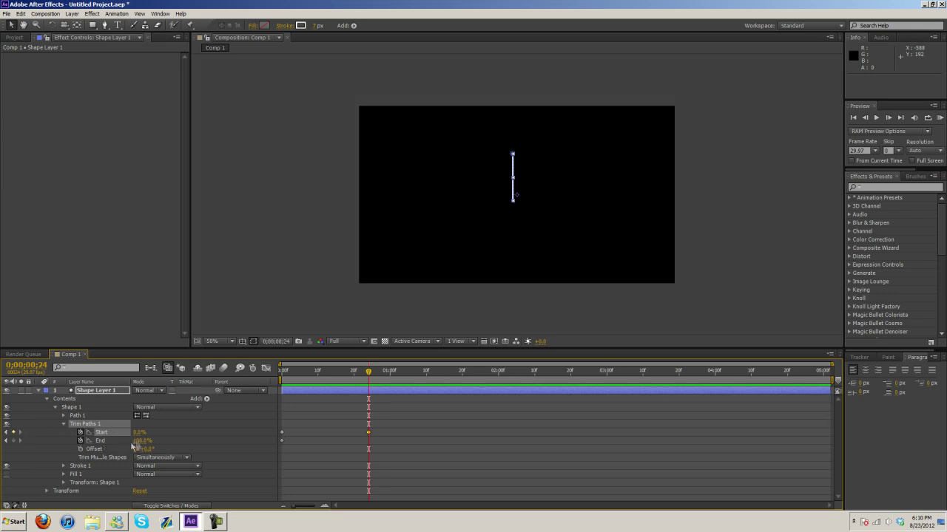
left_click_drag(139, 441, 70, 440)
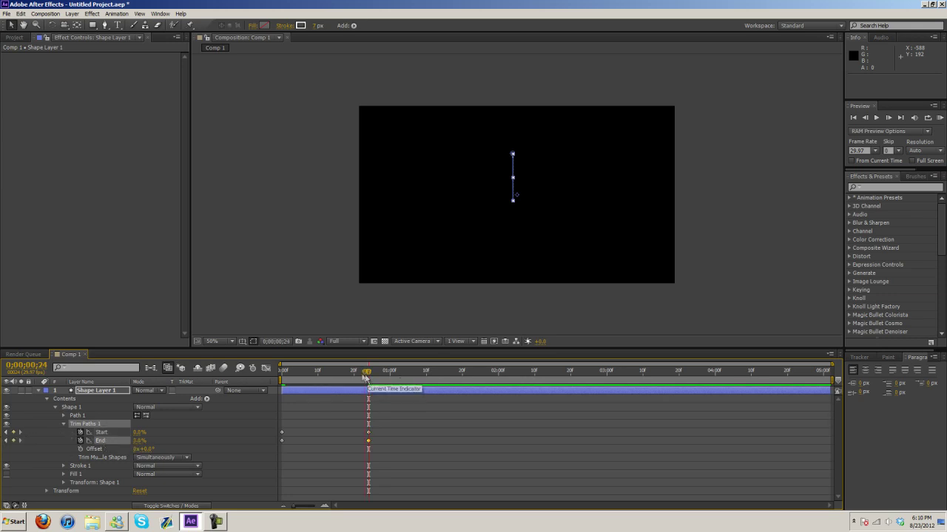
Shift both End keyframes several frames later and return the playhead to frame 0
mouse_move(365, 375)
left_mouse_down()
mouse_move(270, 377)
mouse_move(367, 375)
left_mouse_up()
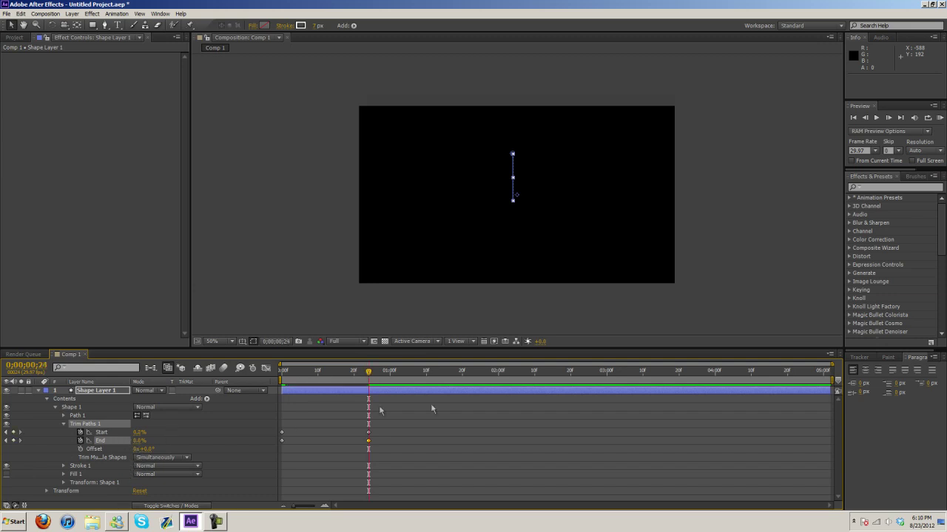
left_click_drag(372, 443, 307, 441)
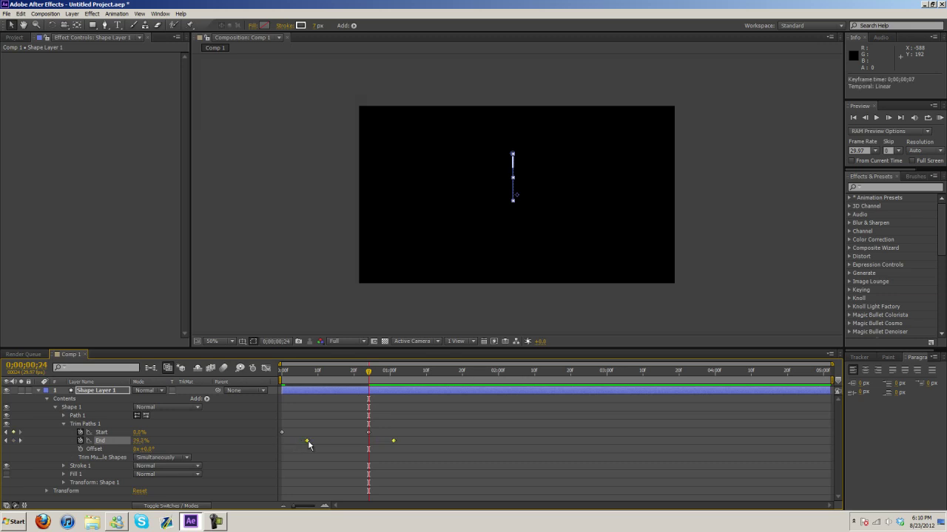
left_click(364, 373)
left_click_drag(364, 374, 282, 374)
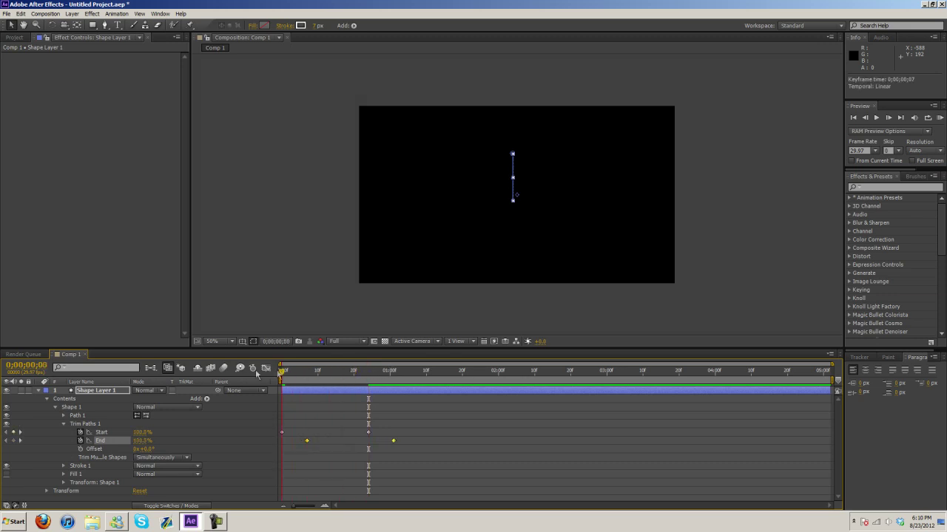
RAM-preview the trim animation, scrub to frame 25, and collapse Shape Layer 1
left_click(939, 118)
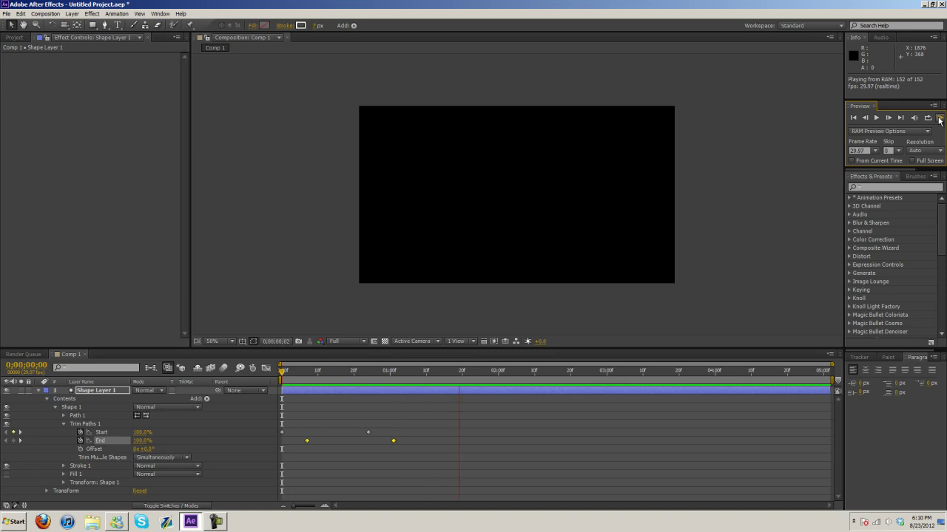
left_click(739, 211)
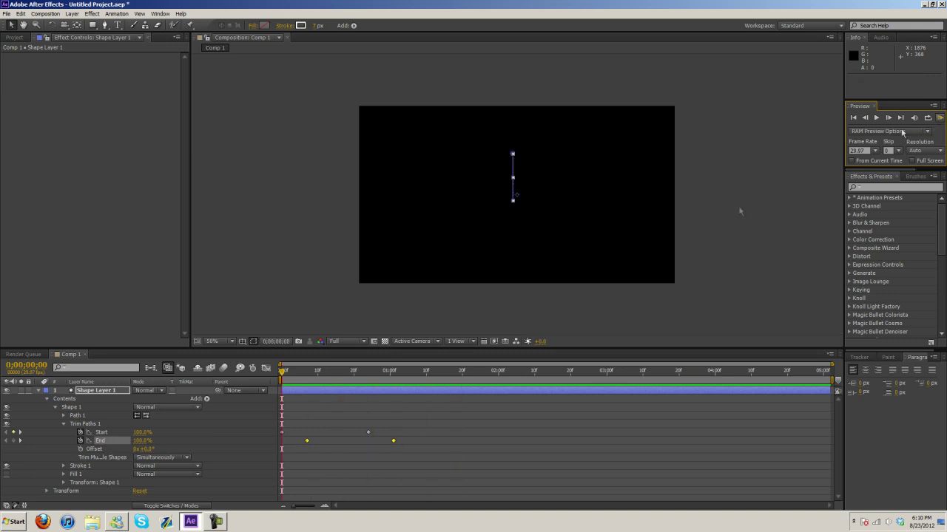
left_click_drag(281, 373, 349, 374)
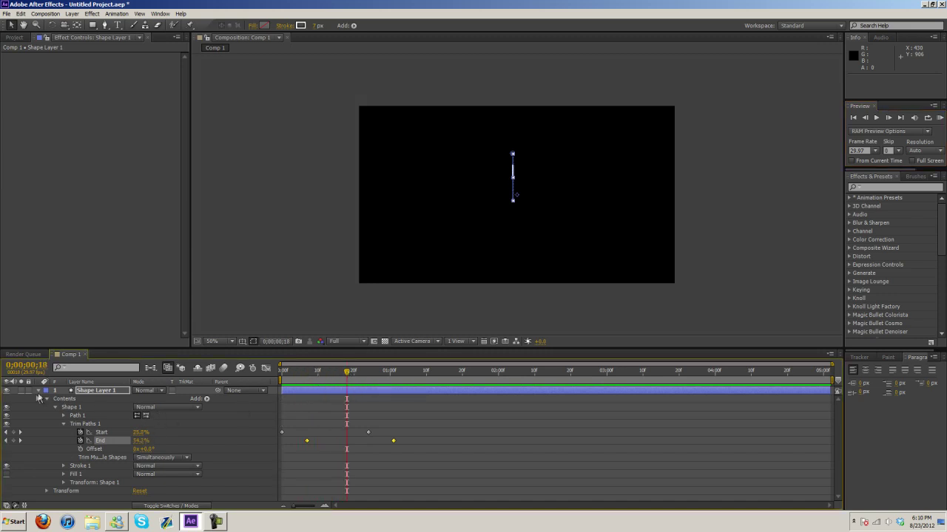
left_click(85, 390)
left_click(39, 391)
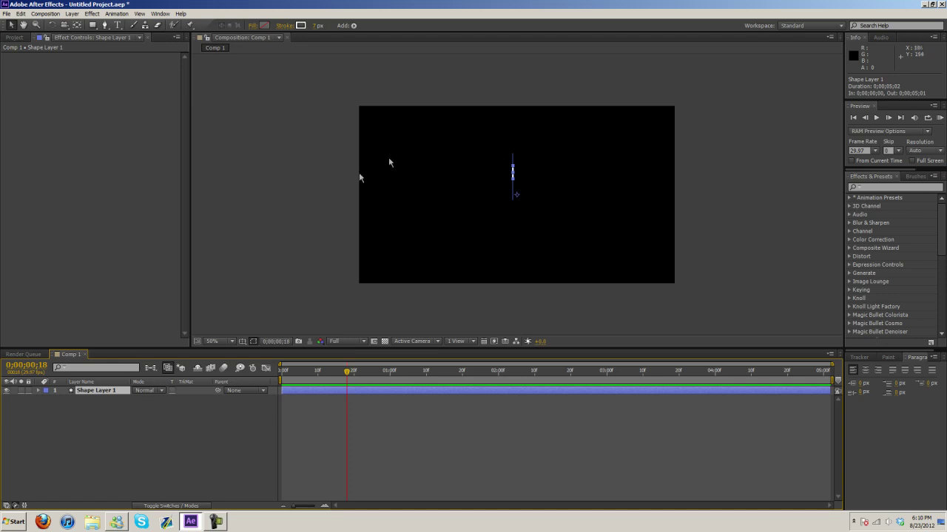
Give Shape Layer 1's Rotation the expression index*40 and collapse the layer
left_click(38, 389)
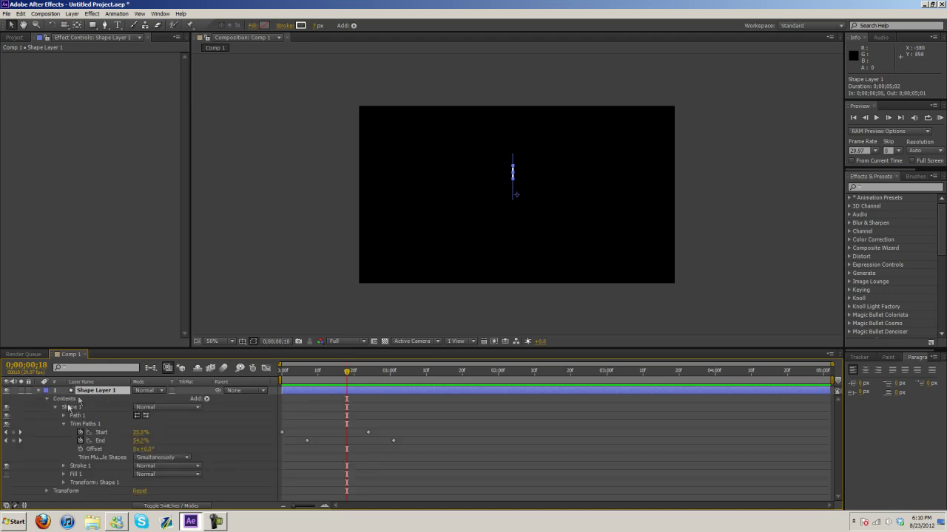
left_click(46, 398)
left_click(47, 408)
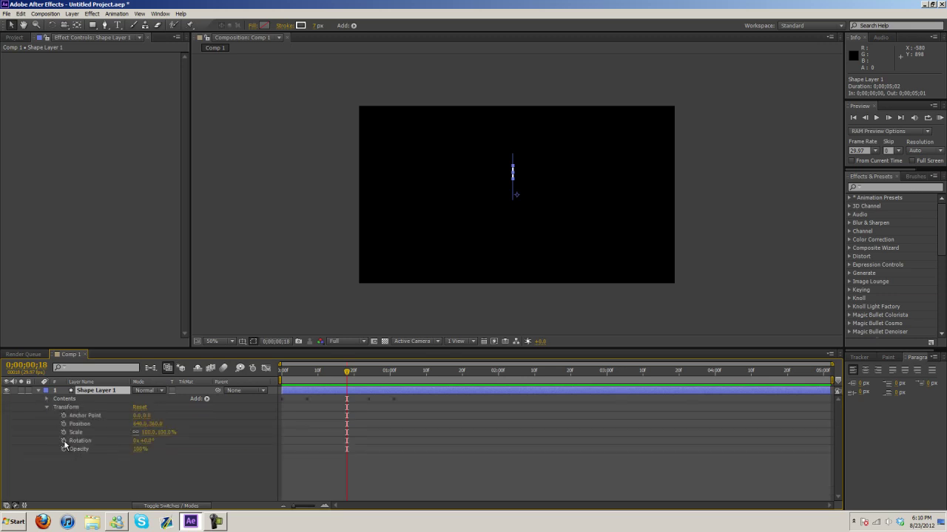
left_click(64, 440, "alt")
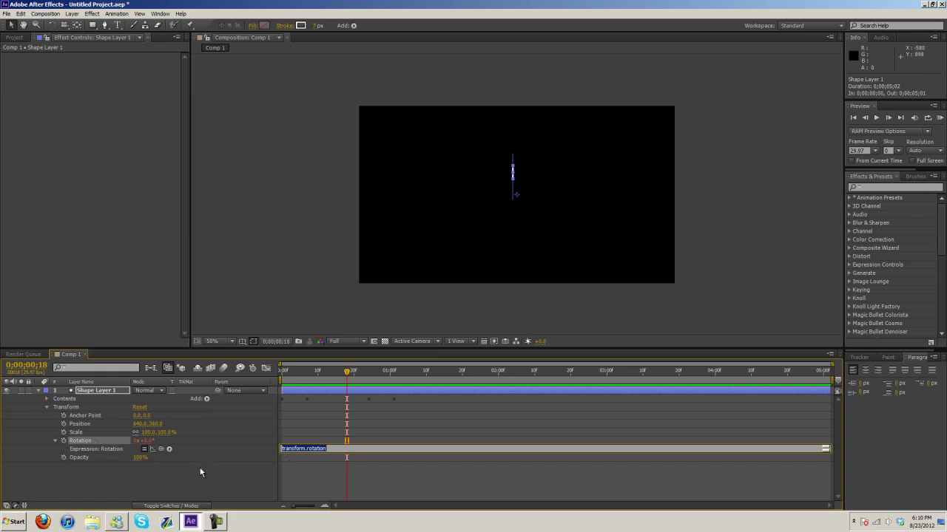
type("wi")
type("40")
left_click(219, 476)
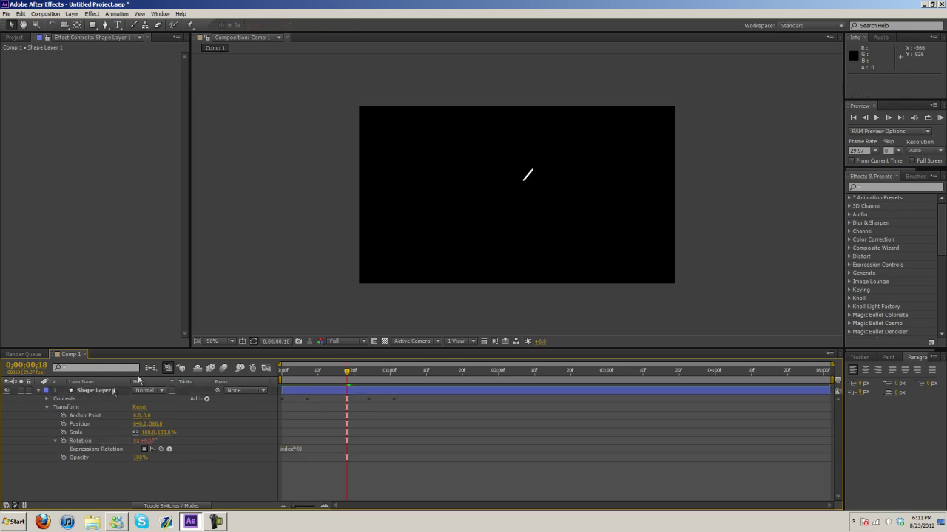
left_click(38, 390)
left_click(81, 392)
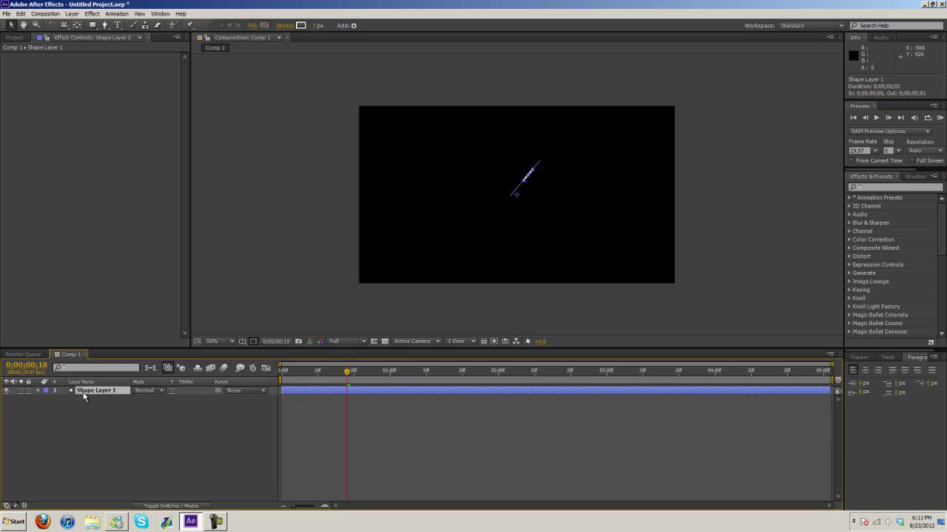
Duplicate Shape Layer 1 into nine layers and preview the fanned starburst
key("ctrl+d")
key("ctrl+d")
key("ctrl+d")
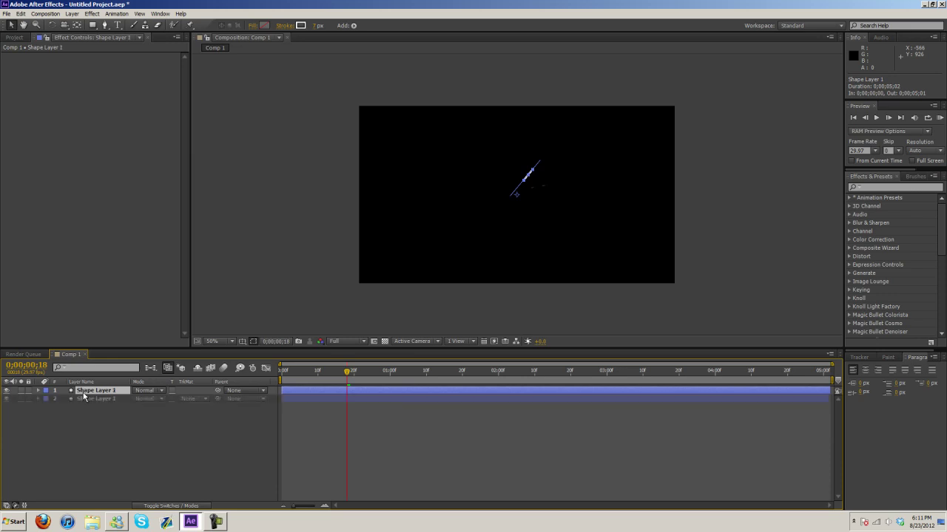
key("ctrl+d")
key("ctrl+d")
key("ctrl+d")
key("ctrl+d")
key("ctrl+d")
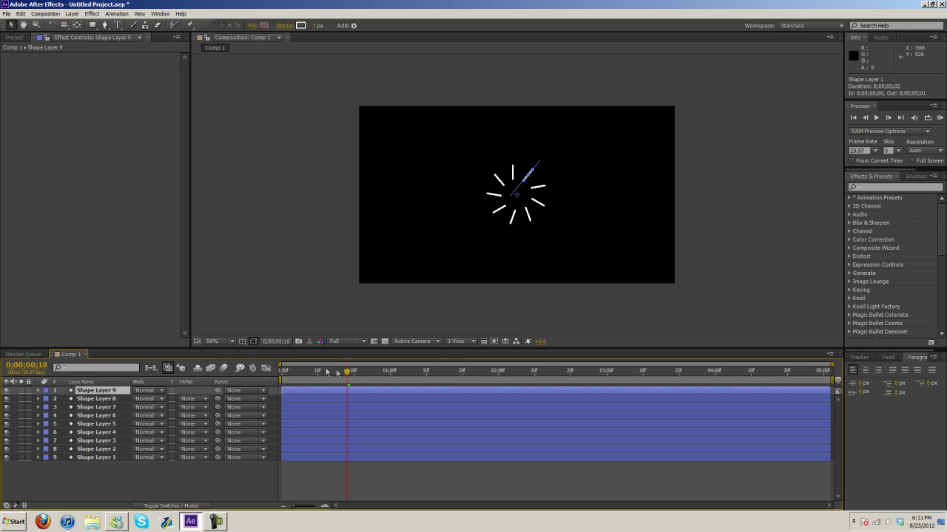
left_click_drag(348, 372, 284, 371)
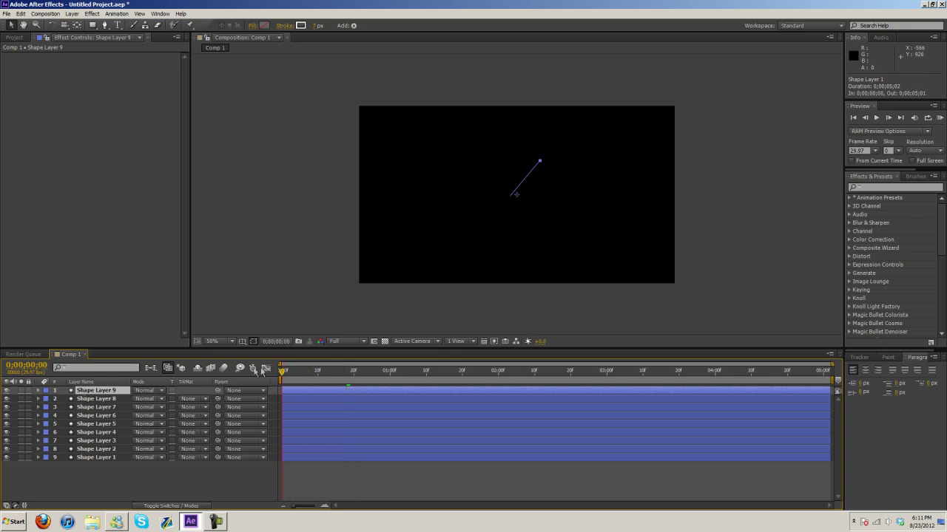
left_click(939, 117)
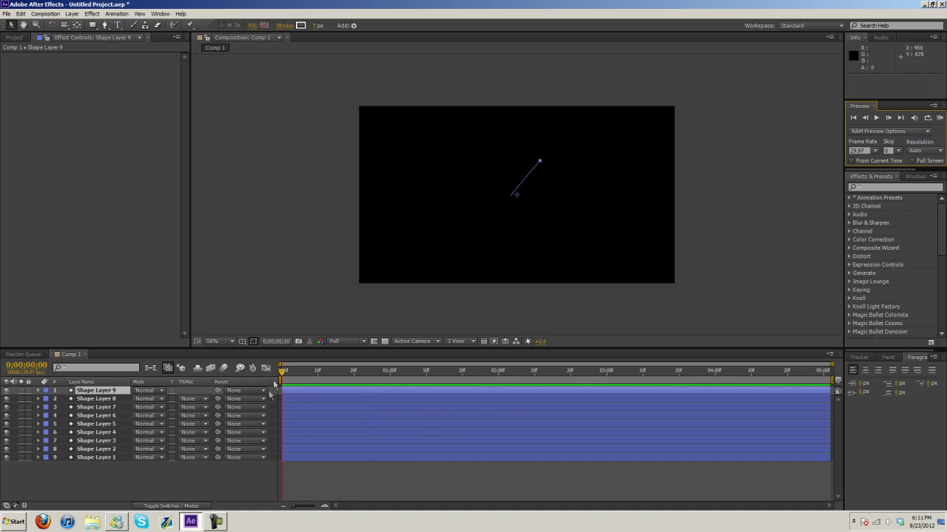
left_click_drag(282, 373, 307, 375)
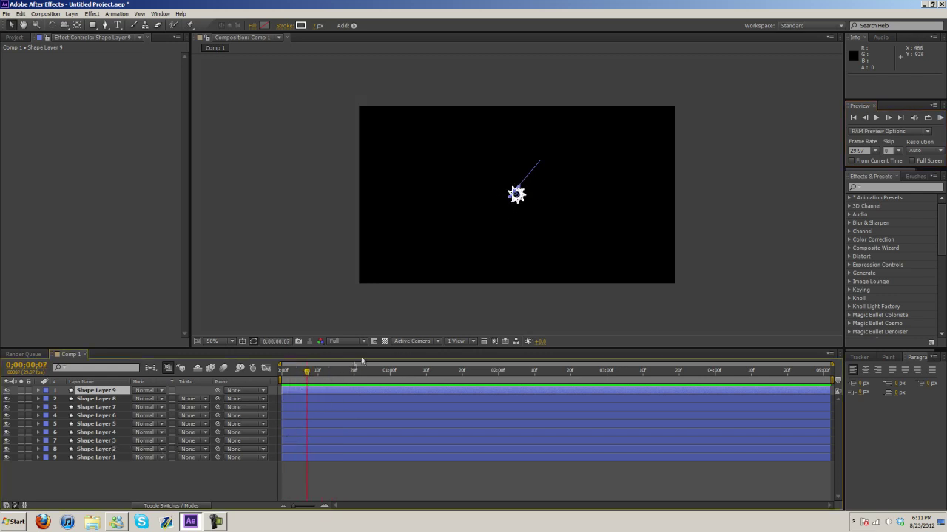
mouse_move(309, 373)
left_mouse_down()
mouse_move(281, 375)
mouse_move(347, 377)
mouse_move(315, 383)
left_mouse_up()
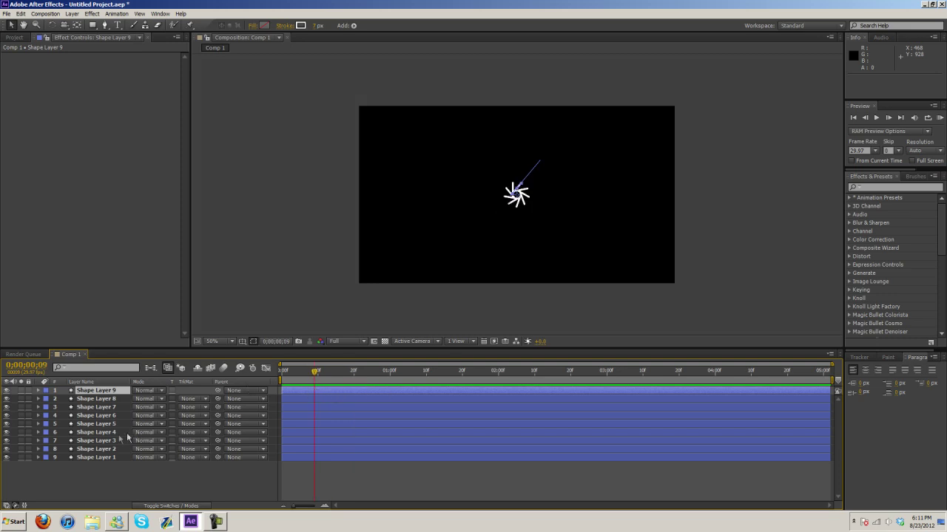
key("slash")
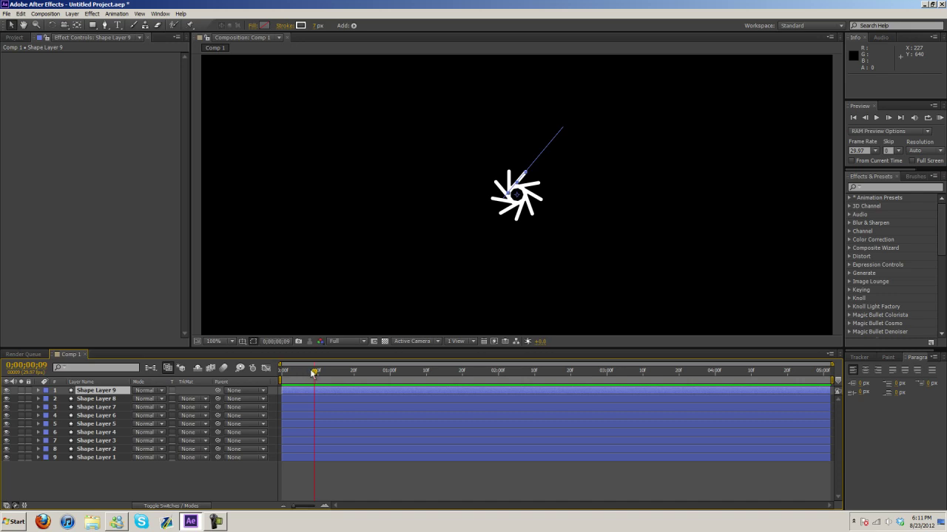
left_click_drag(314, 371, 268, 372)
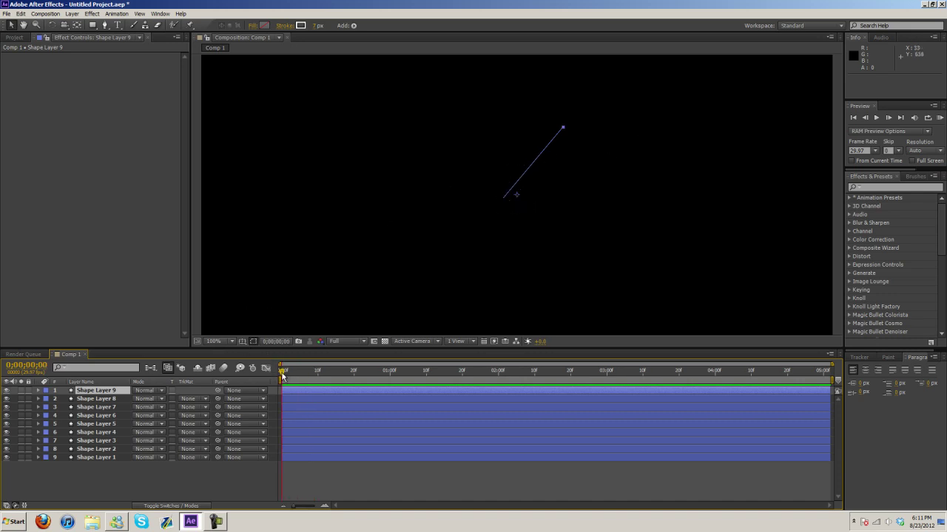
left_click_drag(282, 375, 321, 373)
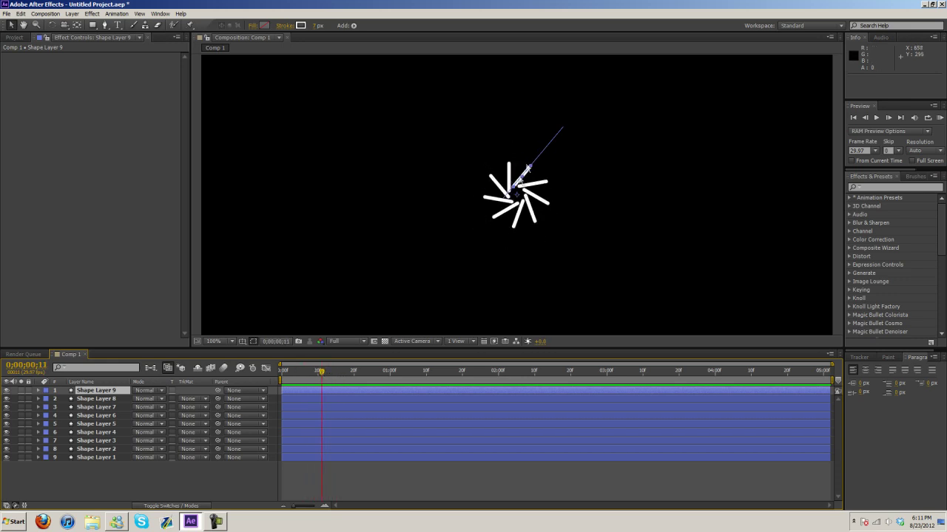
left_click_drag(321, 374, 347, 374)
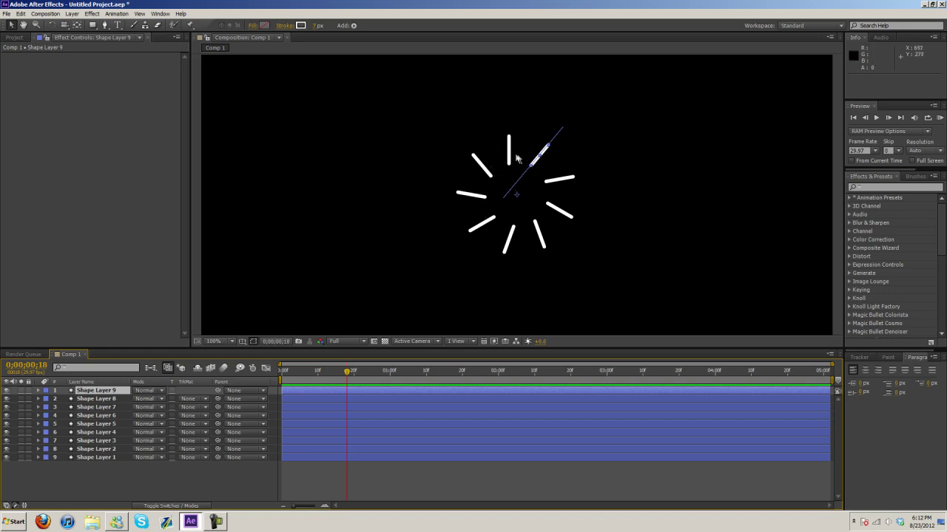
mouse_move(350, 372)
left_mouse_down()
mouse_move(363, 373)
mouse_move(343, 373)
left_mouse_up()
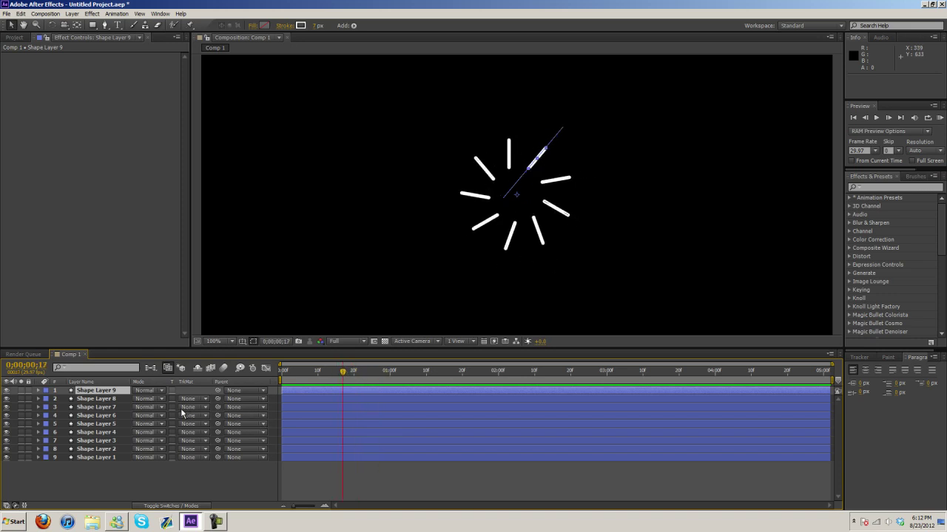
Delete Shape Layers 2–9 and remove Shape Layer 1's rotation expression
left_click(99, 449, "shift")
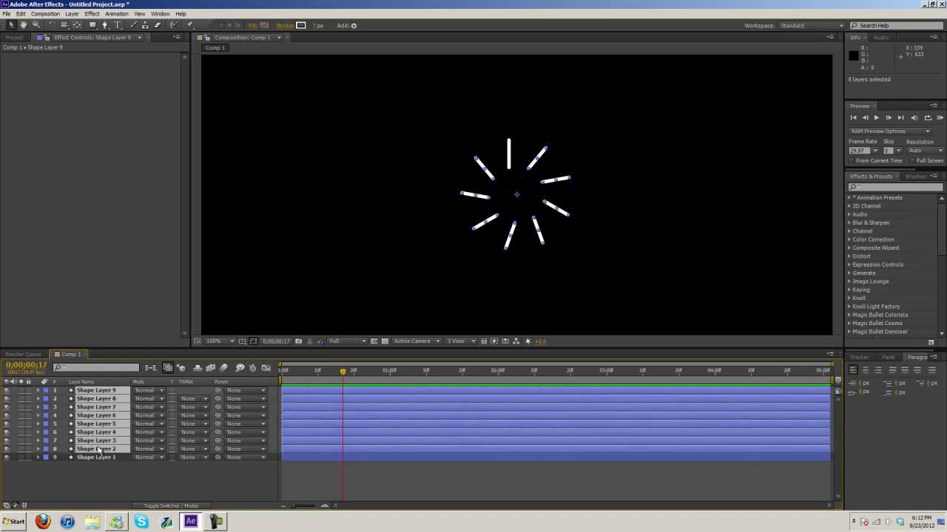
key("Delete")
left_click(83, 392)
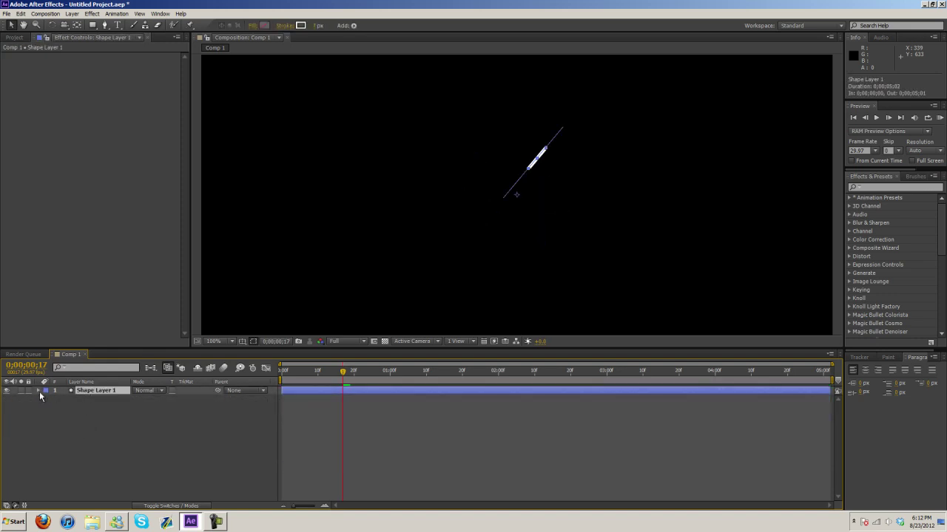
left_click(39, 390)
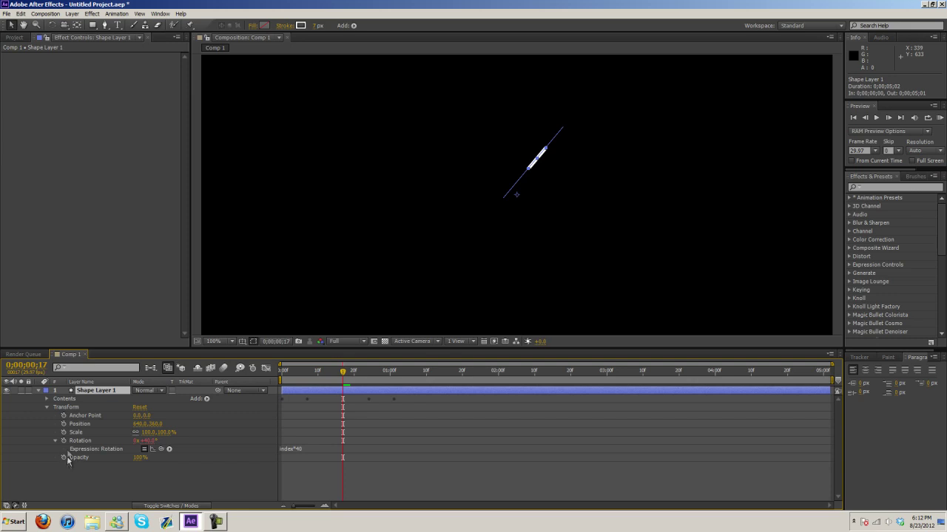
left_click(63, 441, "alt")
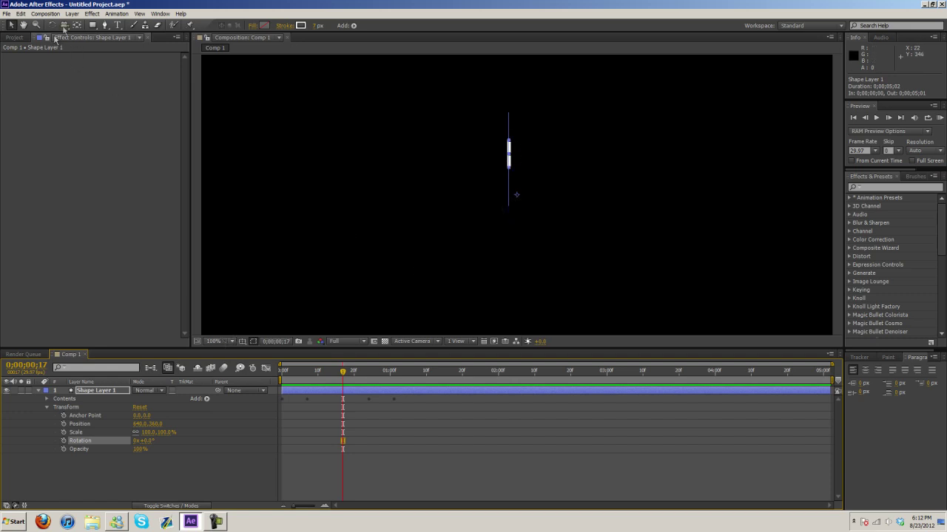
Move the anchor point below the line and place a vertical guide along it
left_click(77, 24)
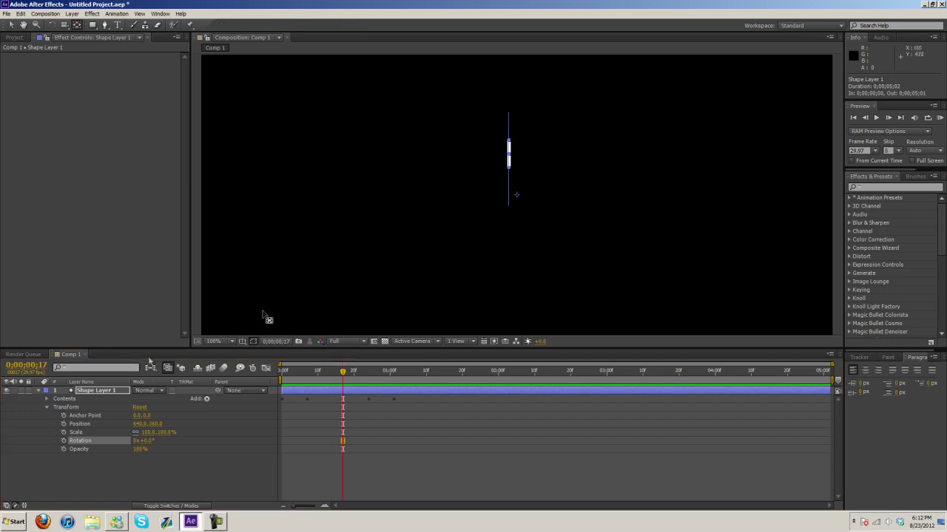
left_click_drag(517, 196, 510, 235)
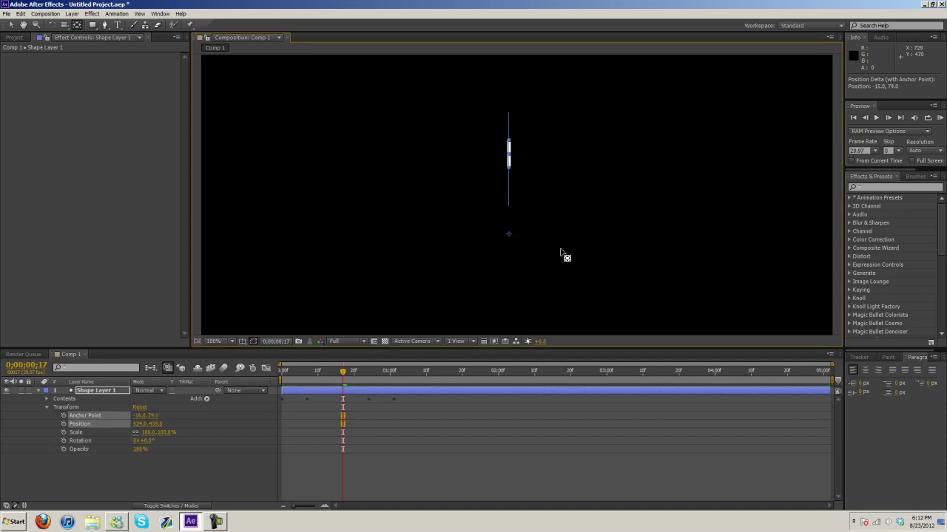
key("ctrl+r")
left_click_drag(198, 167, 513, 181)
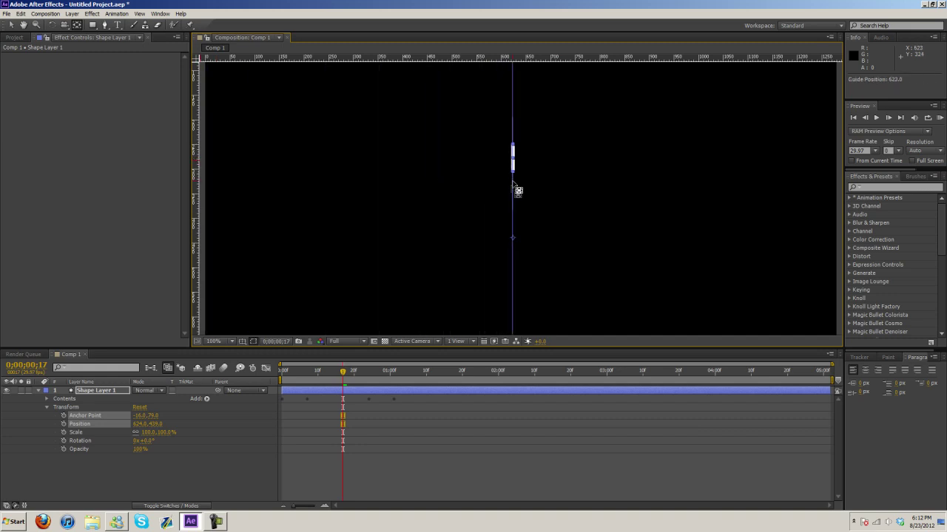
key("period")
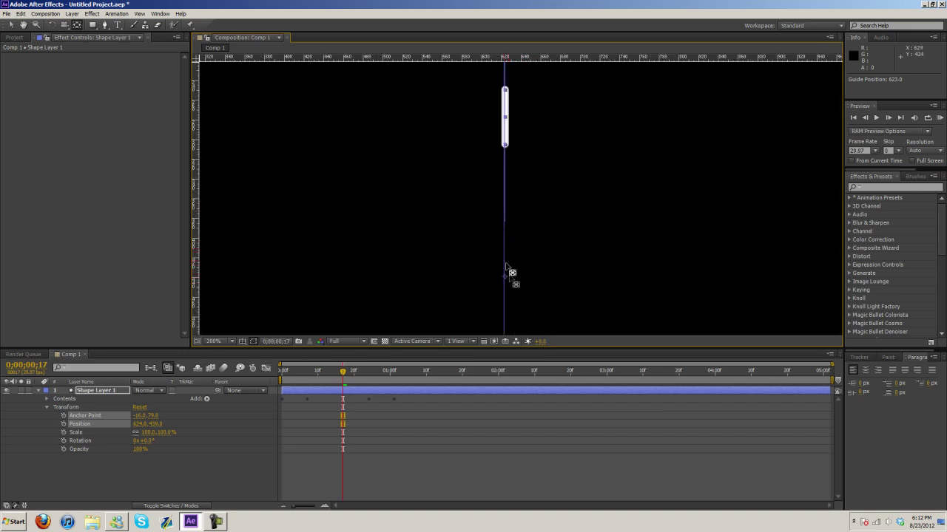
Set the Anchor Point vertical offset to about 75 so the pivot sits below the line
left_click(512, 284)
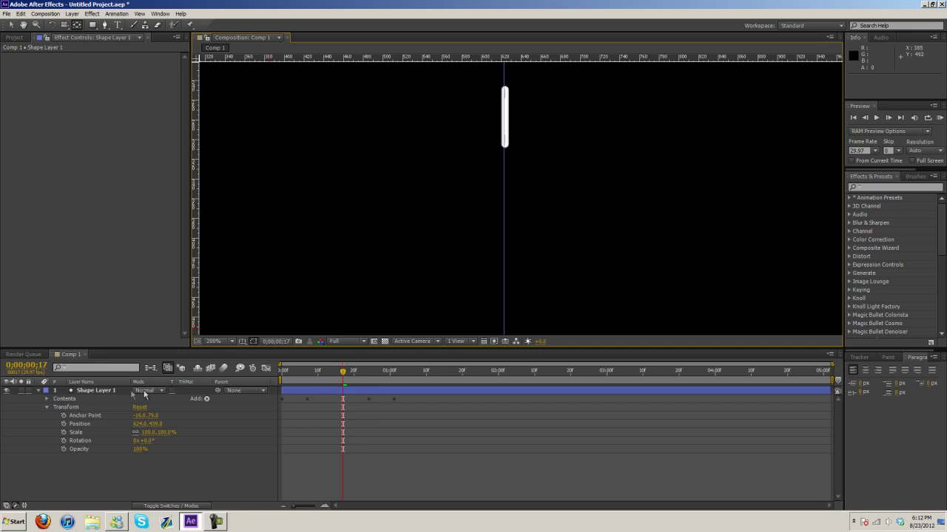
left_click(108, 391)
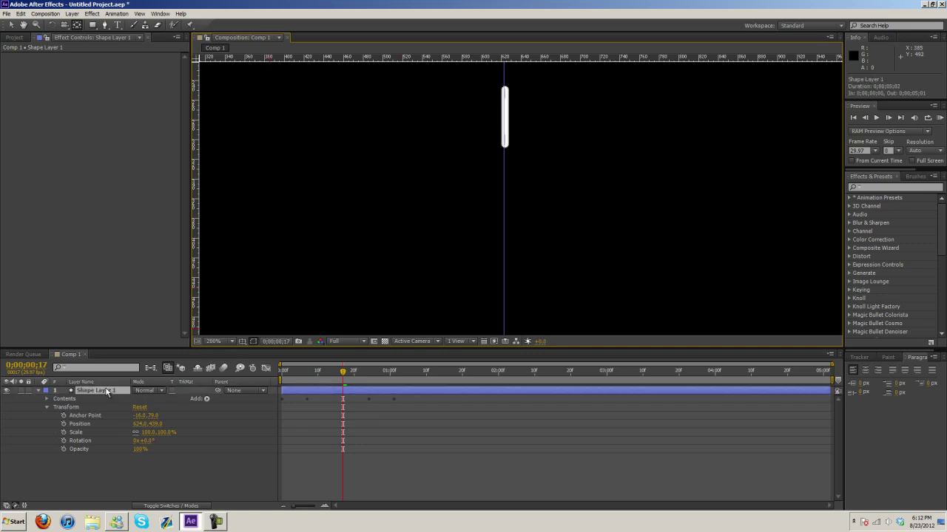
left_click(150, 417)
left_click_drag(150, 417, 139, 417)
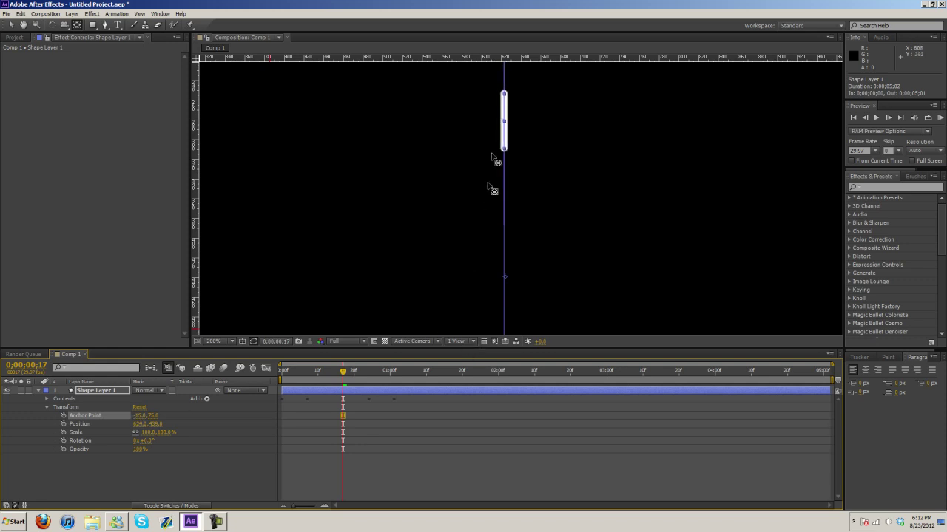
key("comma")
key("comma")
key("comma")
key("comma")
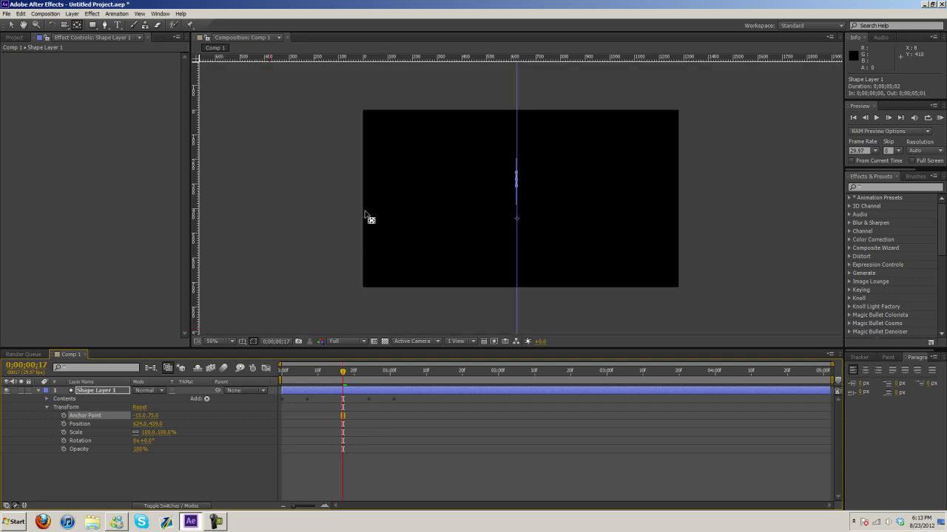
Hide the rulers and guide, move to frame 10, and add a Rotation expression
key("ctrl+r")
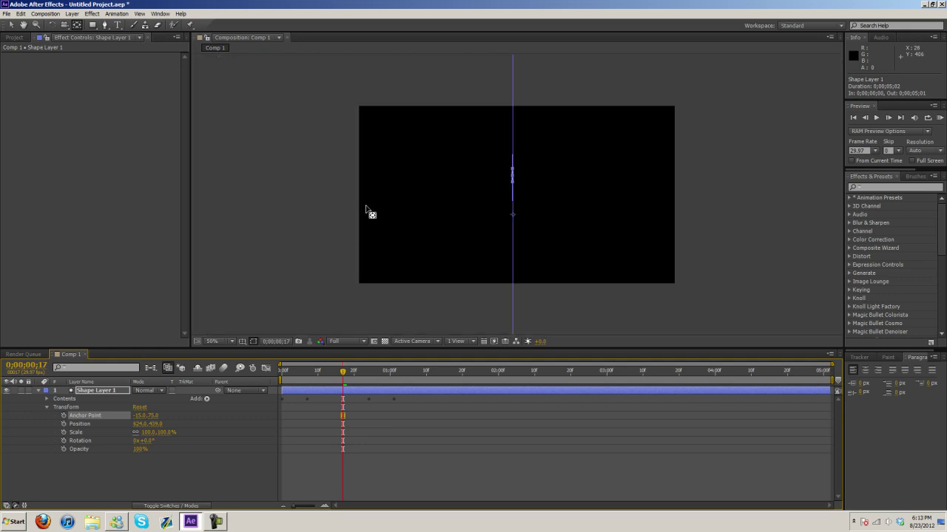
left_click_drag(516, 249, 1, 221)
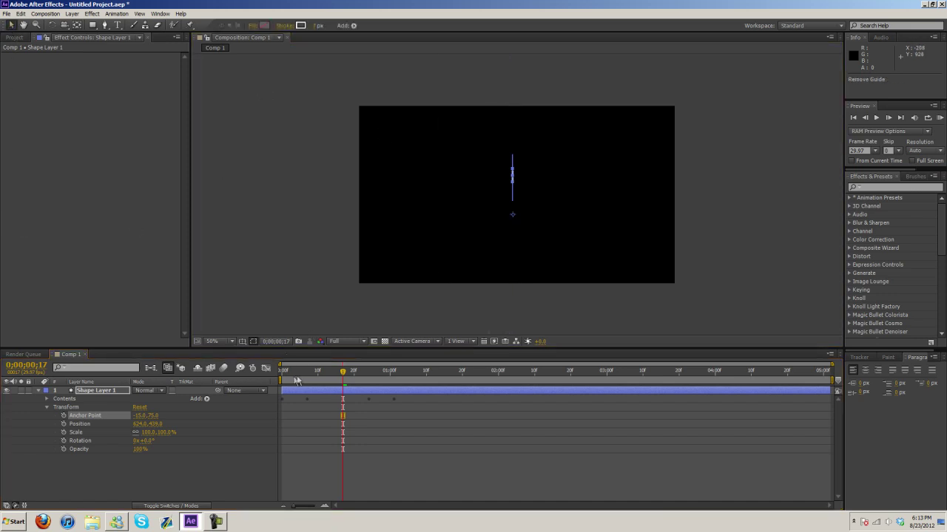
left_click_drag(344, 372, 317, 374)
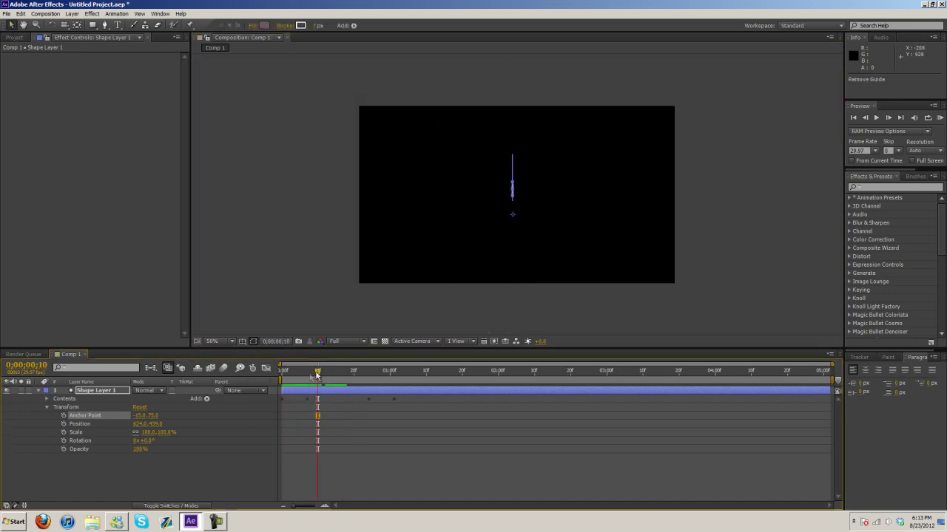
left_click(63, 441, "alt")
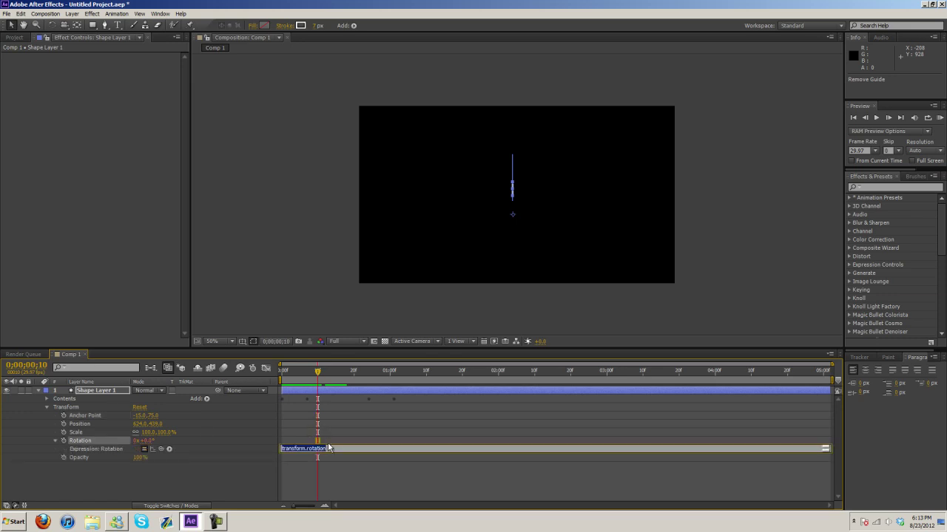
Set the rotation expression to index*26 and duplicate the layer into 14 lines
type("index*26")
left_click(192, 474)
left_click(107, 393)
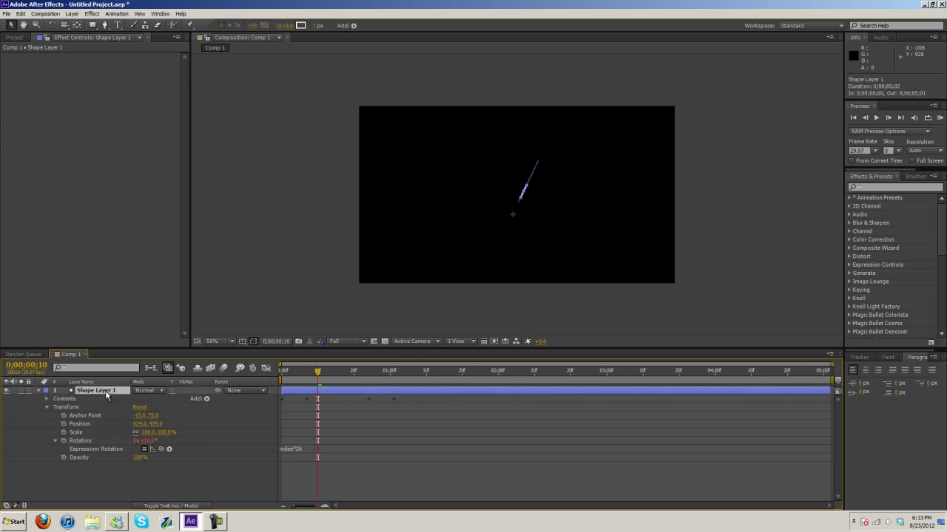
key("ctrl+d")
key("ctrl+d")
key("ctrl+d")
key("ctrl+d")
key("ctrl+d")
key("ctrl+d")
key("ctrl+d")
key("ctrl+d")
key("ctrl+d")
key("ctrl+d")
key("ctrl+d")
key("ctrl+d")
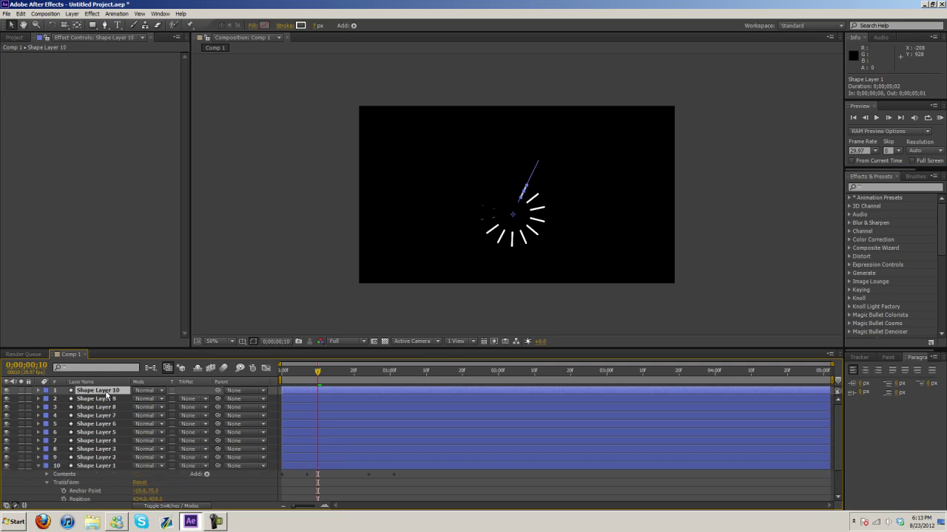
key("ctrl+d")
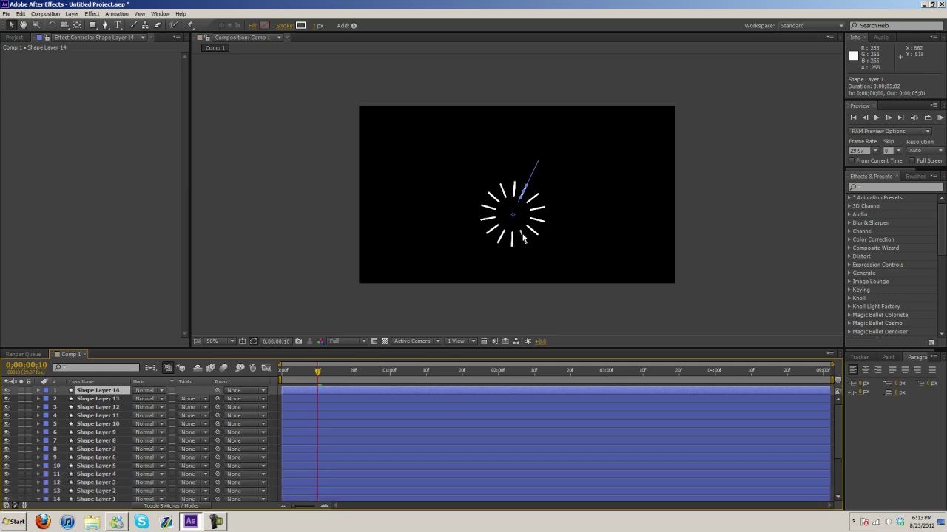
Delete layers 1–13 and change the remaining rotation expression to index*360/26
scroll(116, 407, "down", 3)
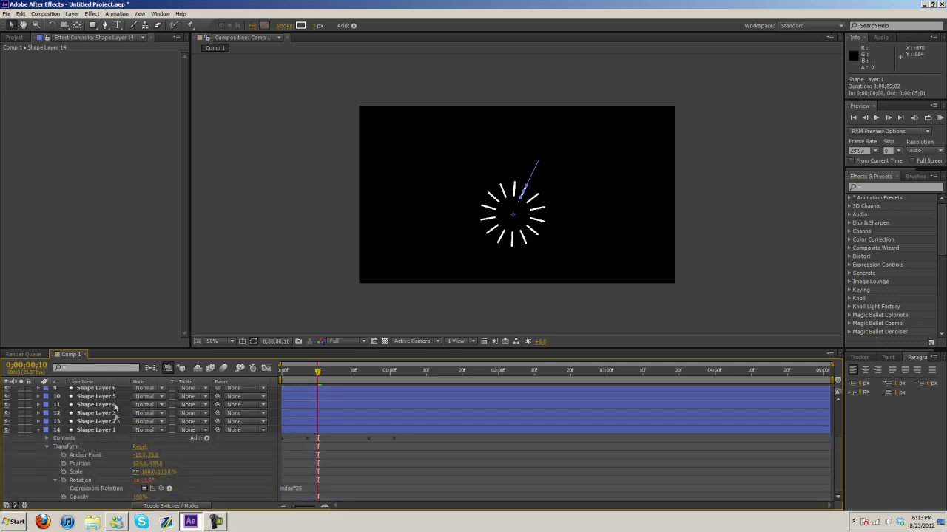
left_click(111, 422, "shift")
key("Delete")
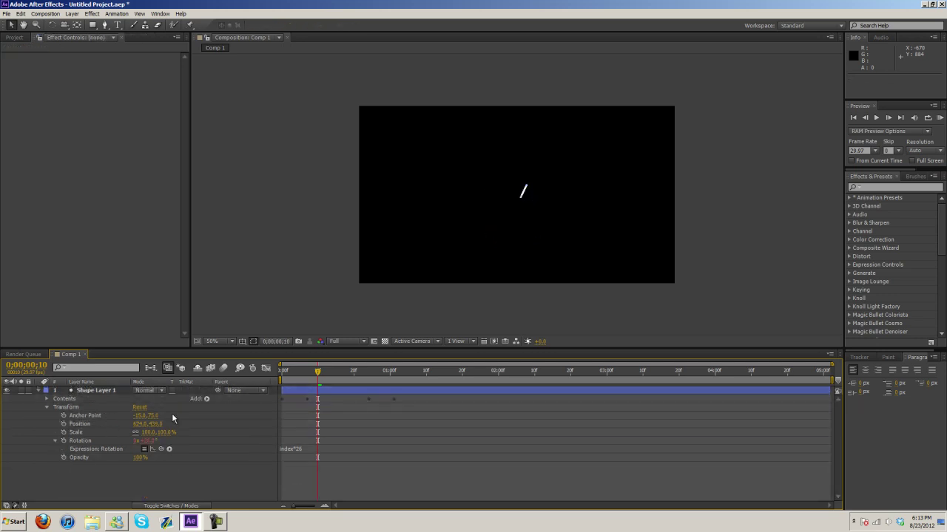
left_click(290, 449)
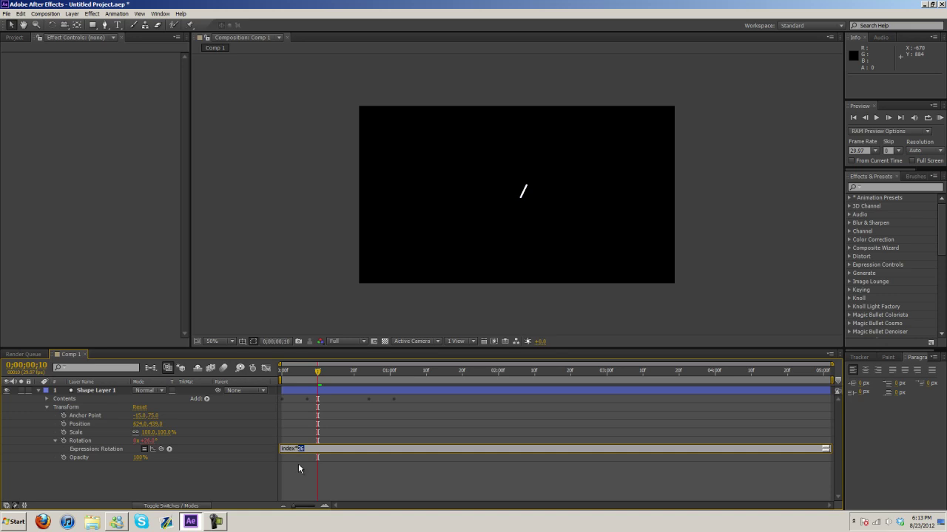
key("BackSpace")
left_click(186, 484)
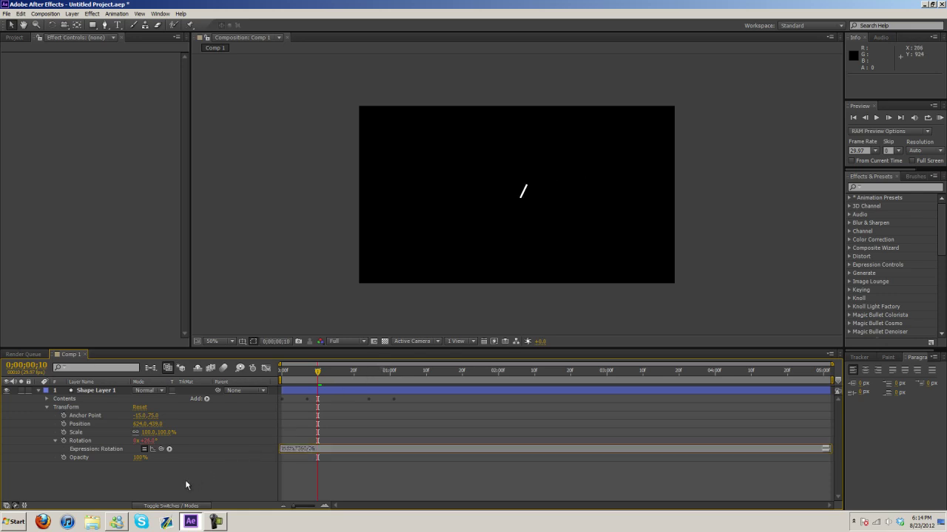
Duplicate Shape Layer 1 with Ctrl+D to build the ring of lines
left_click(110, 391)
key("ctrl+d")
key("ctrl+d")
key("ctrl+d")
key("ctrl+d")
key("ctrl+d")
key("ctrl+d")
key("ctrl+d")
key("ctrl+d")
key("ctrl+d")
key("ctrl+d")
key("ctrl+d")
key("ctrl+d")
key("ctrl+d")
key("ctrl+d")
key("ctrl+d")
key("ctrl+d")
key("ctrl+d")
key("ctrl+d")
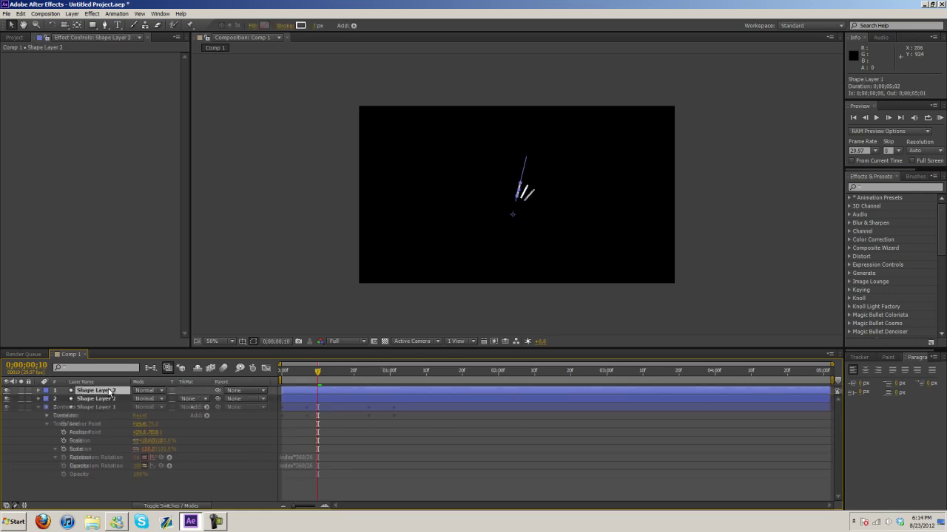
key("ctrl+d")
key("ctrl+d")
key("ctrl+d")
key("ctrl+d")
key("ctrl+d")
key("ctrl+d")
key("ctrl+d")
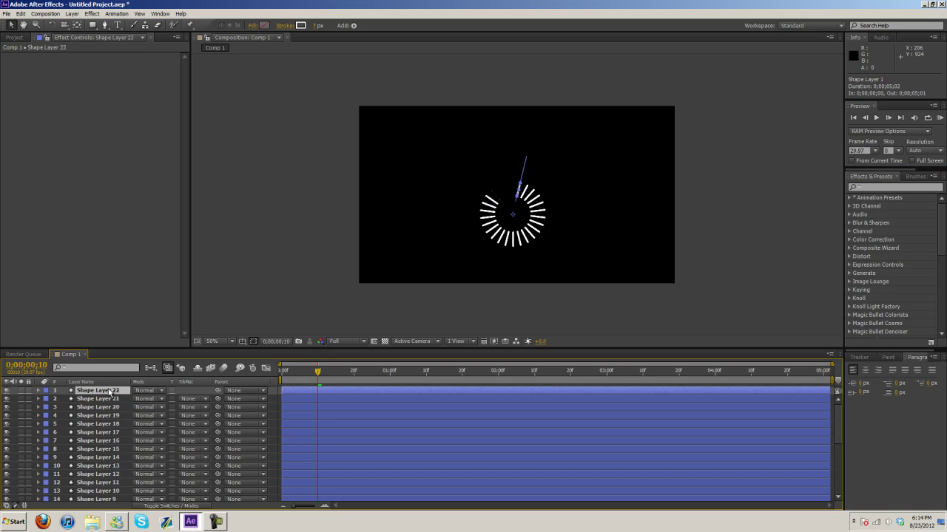
Zoom the composition to 100% and select all the duplicate layers
key("slash")
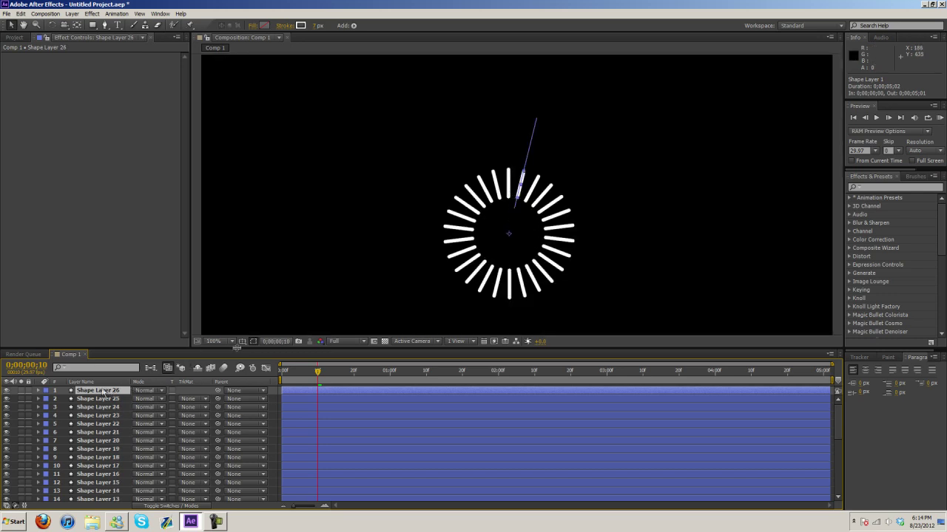
scroll(111, 410, "down", 6)
scroll(111, 408, "up", 6)
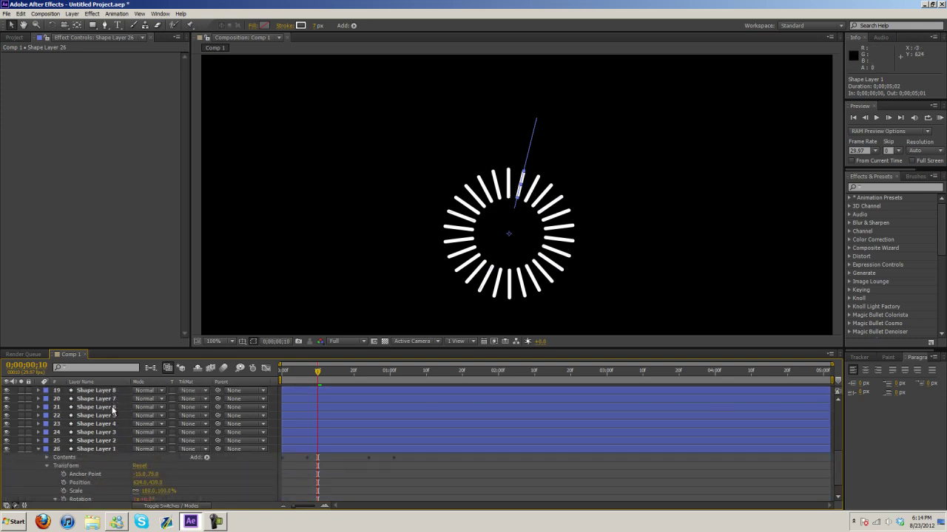
left_click(109, 440, "shift")
Delete the duplicates, remove the old rotation expression, and offset the bar's anchor point
key("Delete")
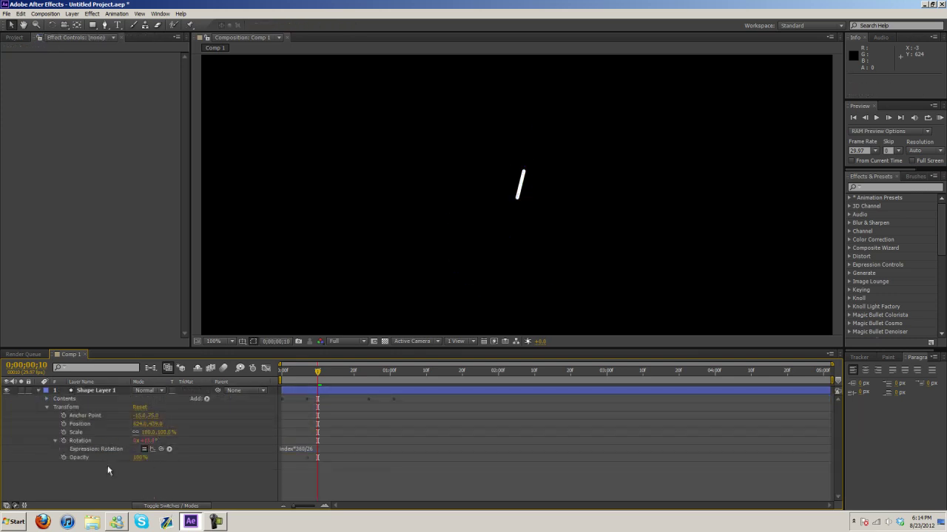
left_click(63, 440, "alt")
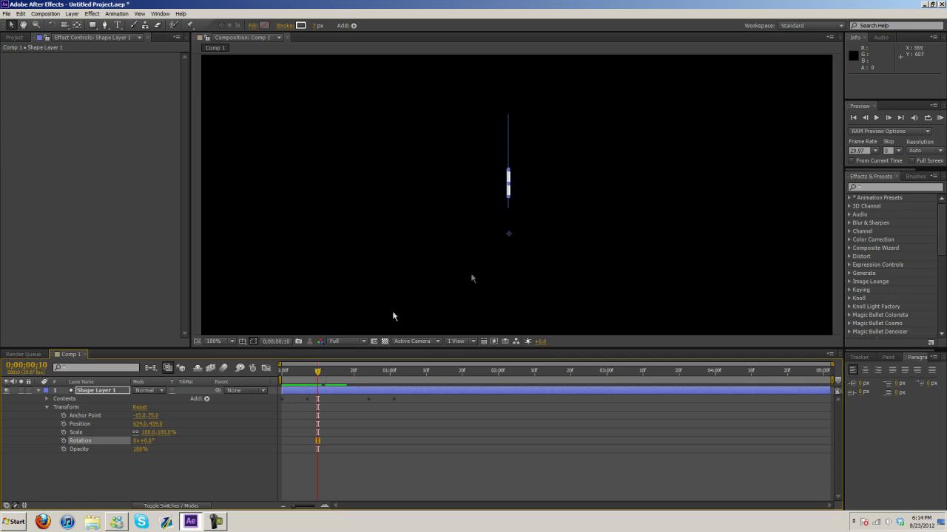
left_click(82, 416)
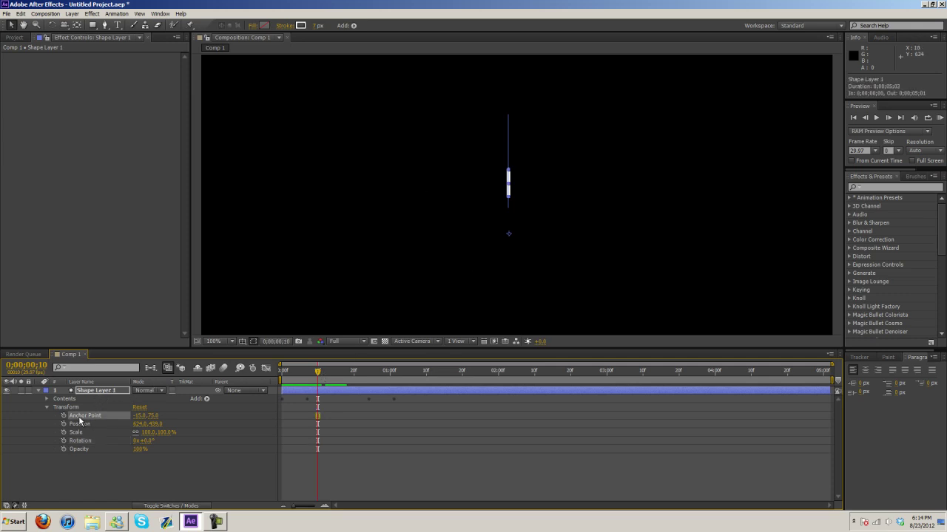
left_click_drag(145, 419, 159, 415)
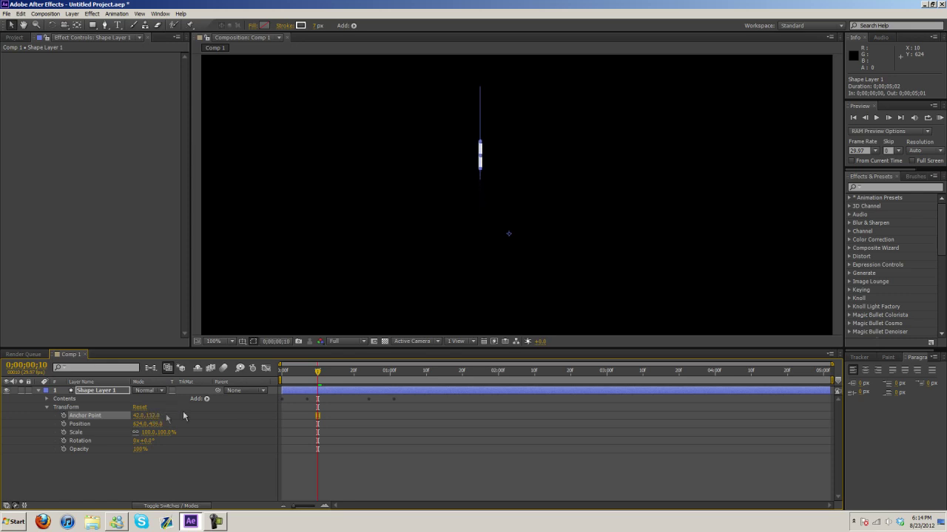
left_click_drag(145, 419, 171, 417)
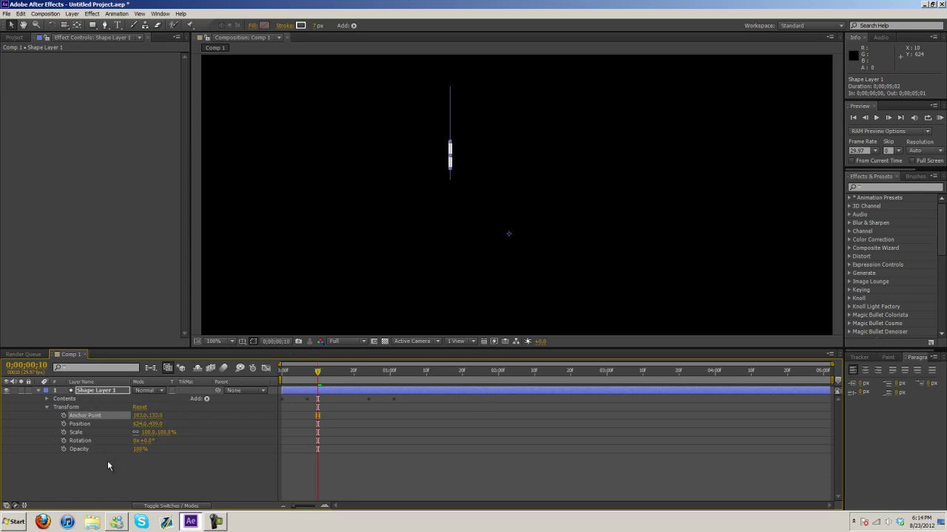
Give Shape Layer 1's Rotation the expression index*30
left_click(63, 441, "alt")
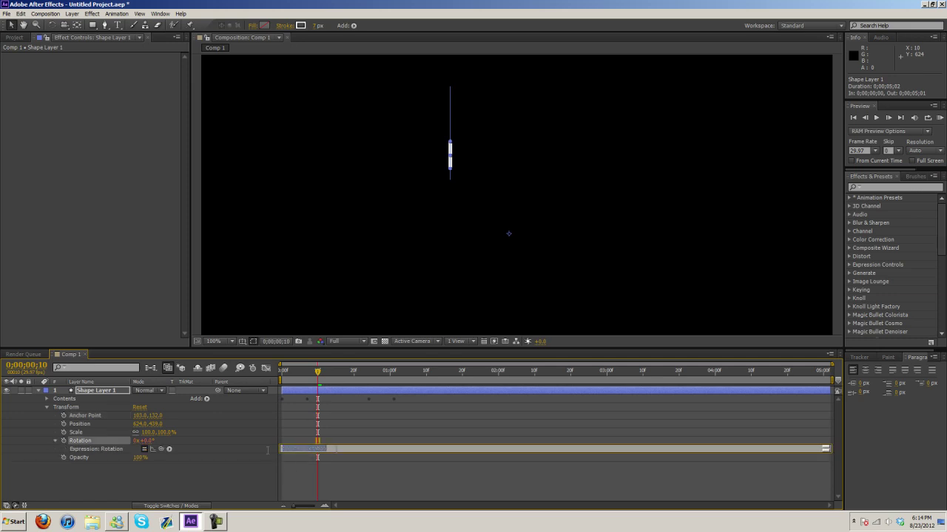
type("inde")
type("x*30")
left_click(76, 480)
left_click(93, 391)
Duplicate the bar into twelve layers and preview the animation from the first frame
key("ctrl+d")
key("ctrl+d")
key("ctrl+d")
key("ctrl+d")
key("ctrl+d")
key("ctrl+d")
key("ctrl+d")
key("ctrl+d")
key("ctrl+d")
key("ctrl+d")
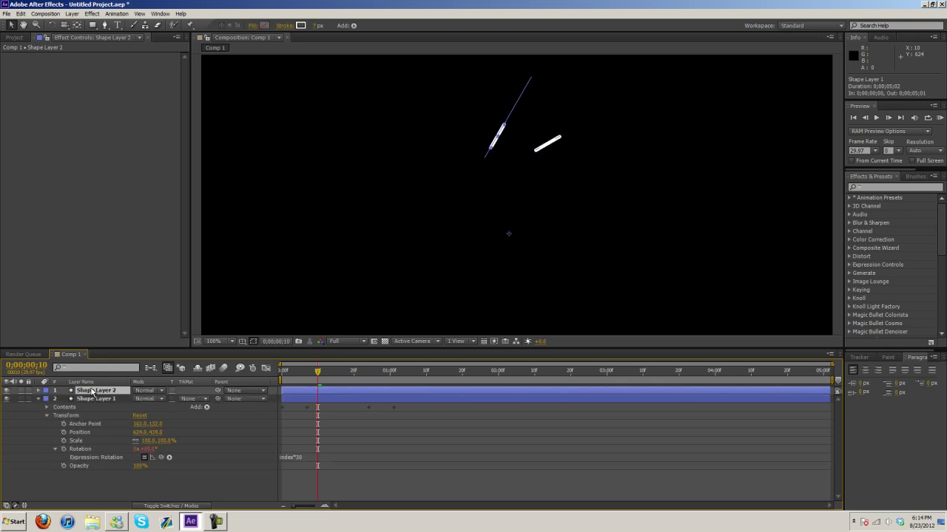
key("ctrl+d")
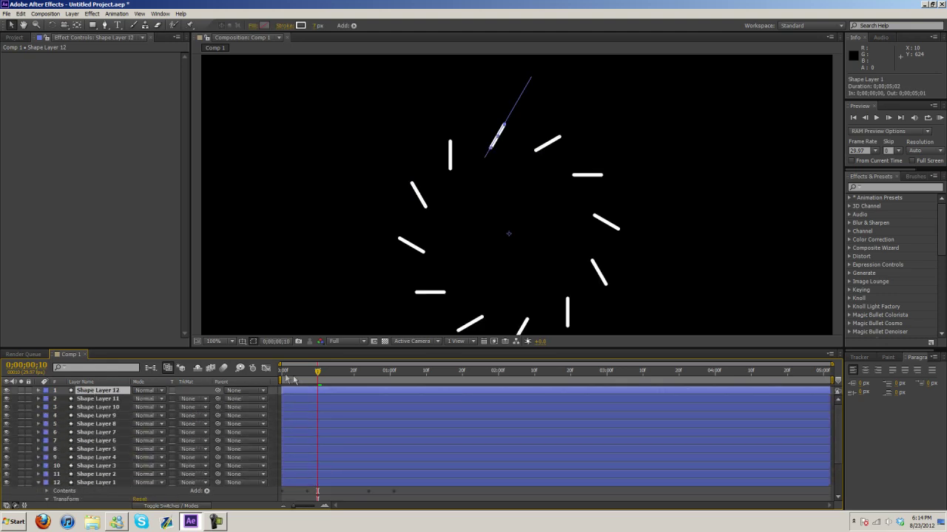
key("Home")
scroll(621, 186, "down", 2)
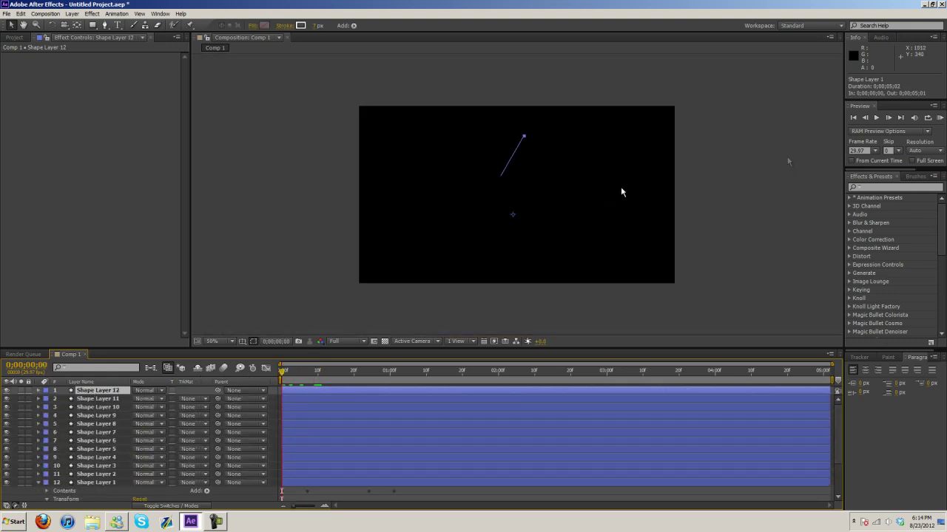
left_click(940, 117)
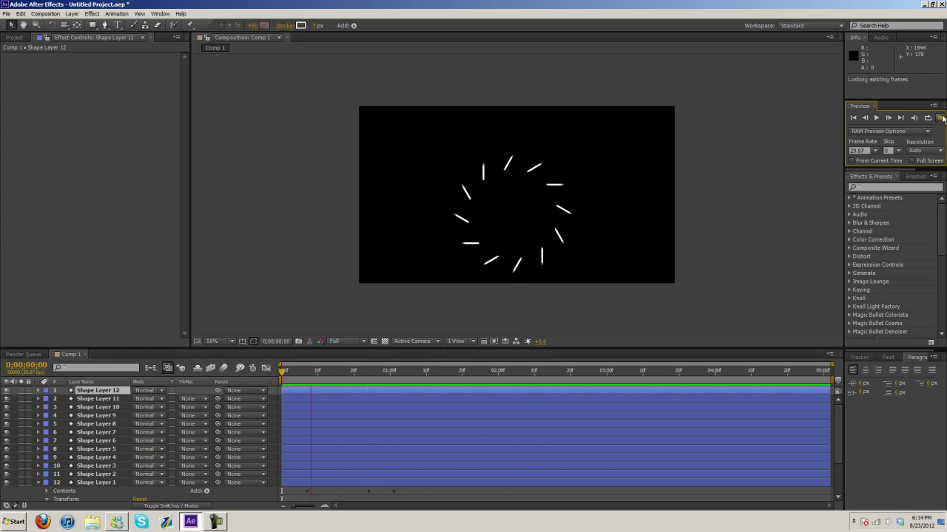
key("space")
Go to frame 7 and view the ring at 100%, checking Shape Layer 12's transform
left_click(306, 371)
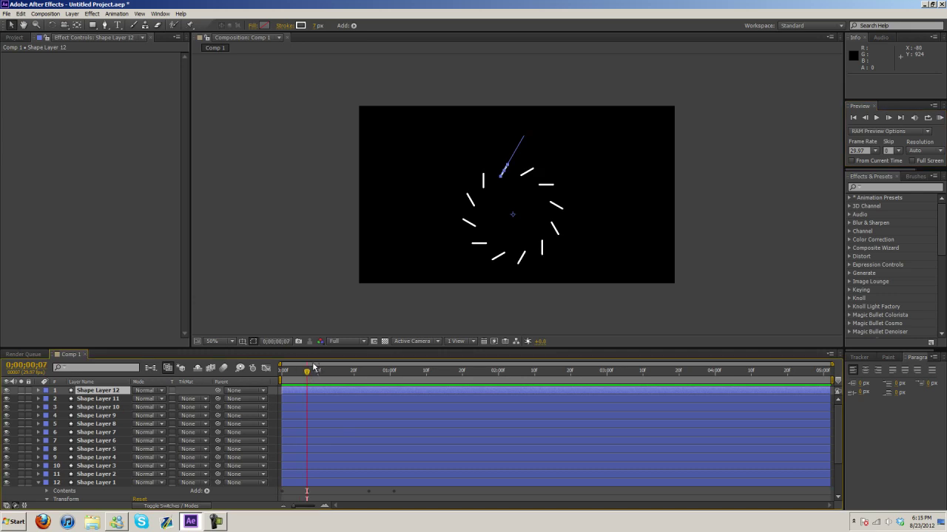
left_click(46, 499)
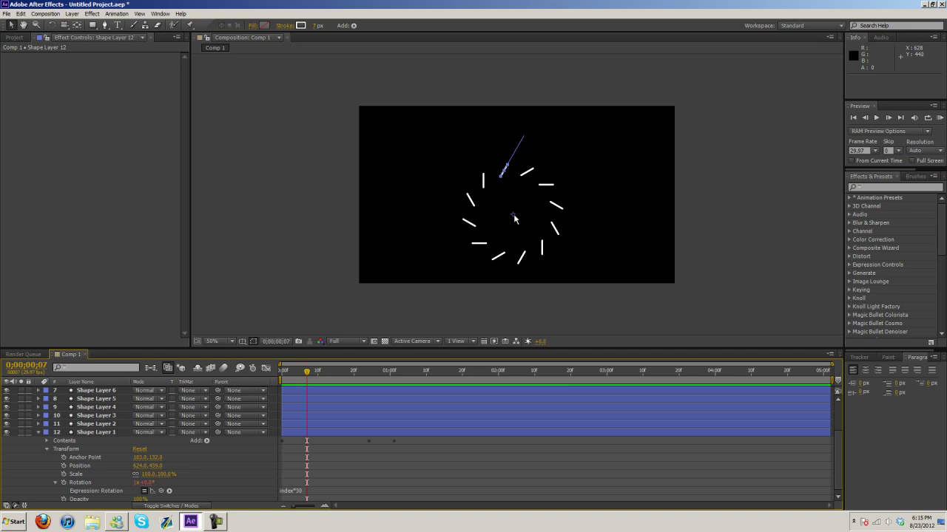
key("slash")
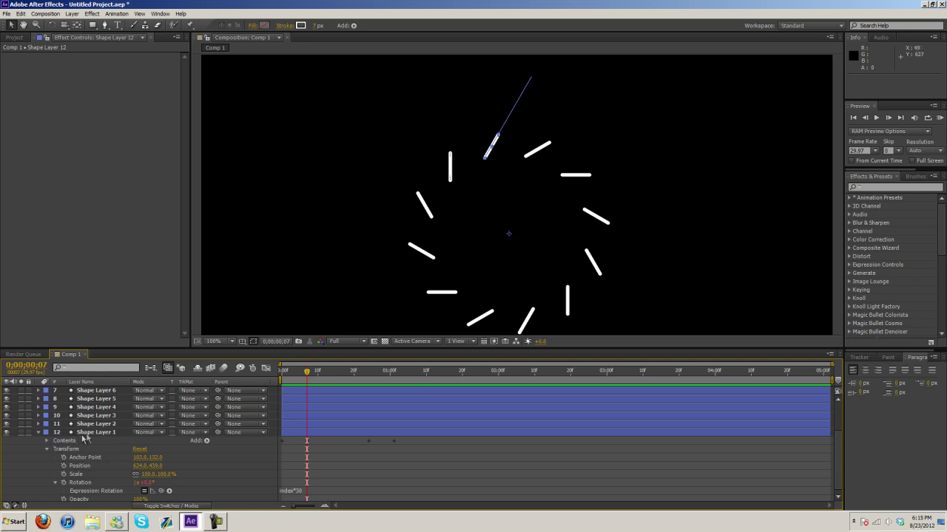
scroll(234, 470, "down", 1)
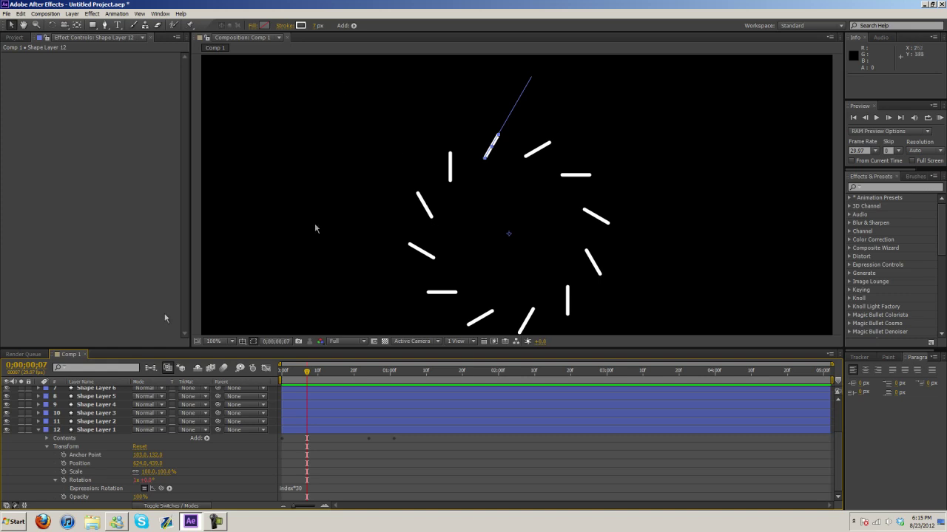
left_click(39, 430)
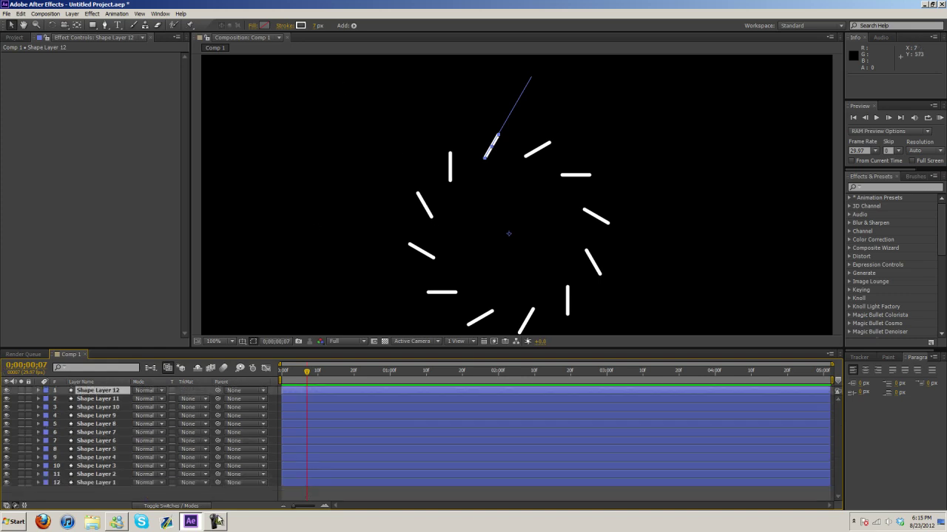
left_click(216, 522)
left_click(216, 523)
scroll(342, 219, "down", 2)
key("h")
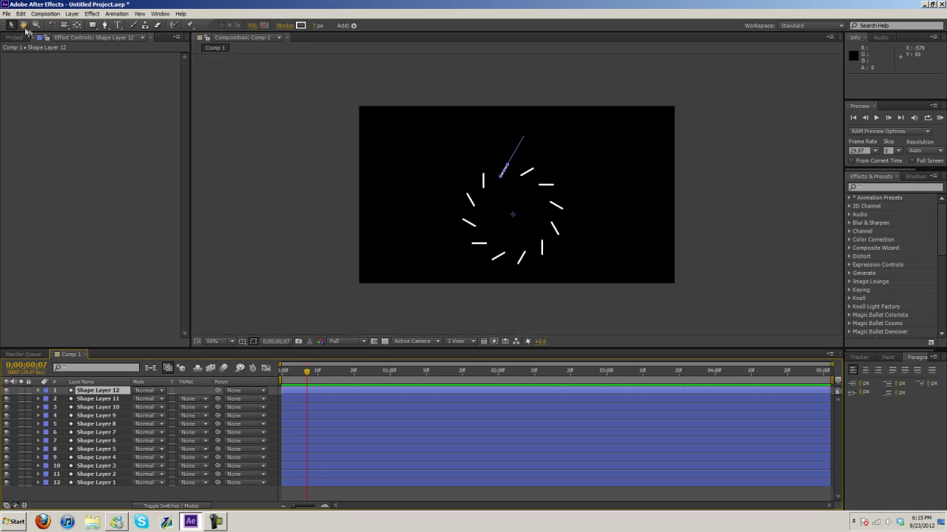
left_click_drag(391, 179, 369, 158)
key("period")
key("period")
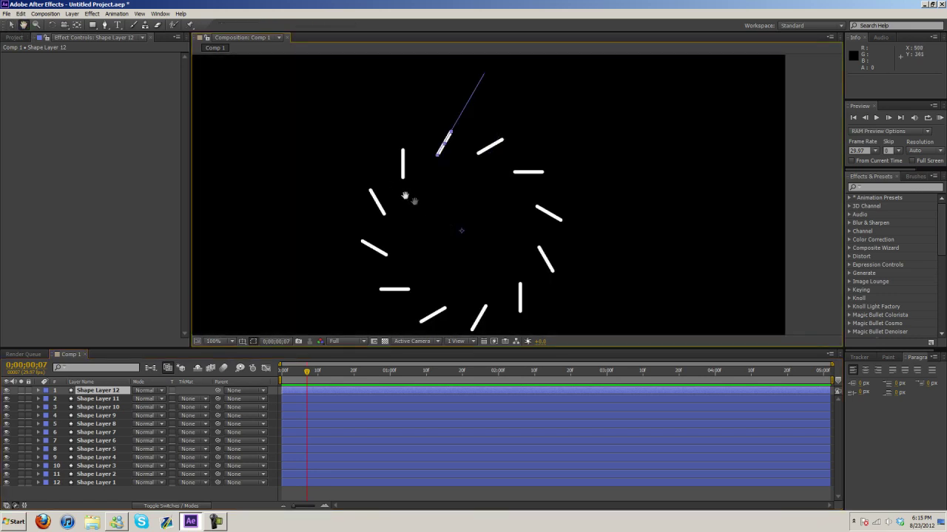
left_click_drag(405, 197, 471, 192)
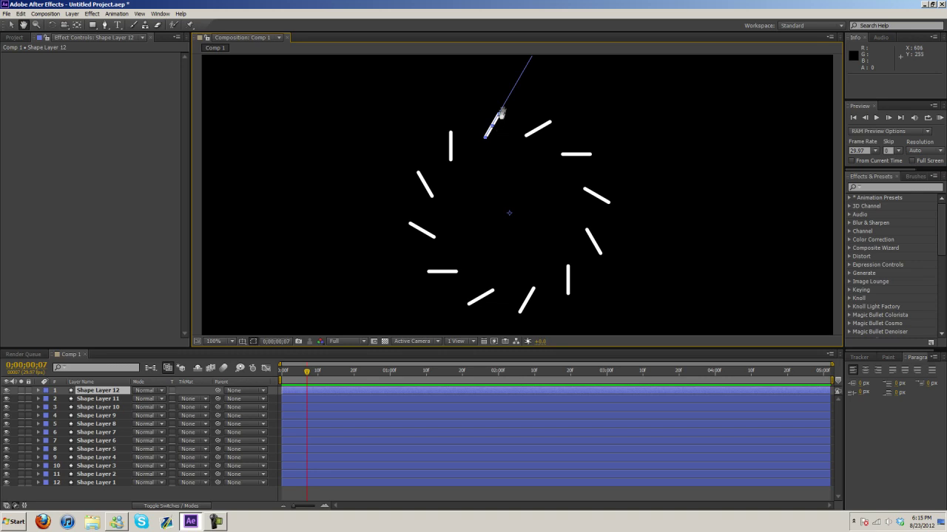
key("v")
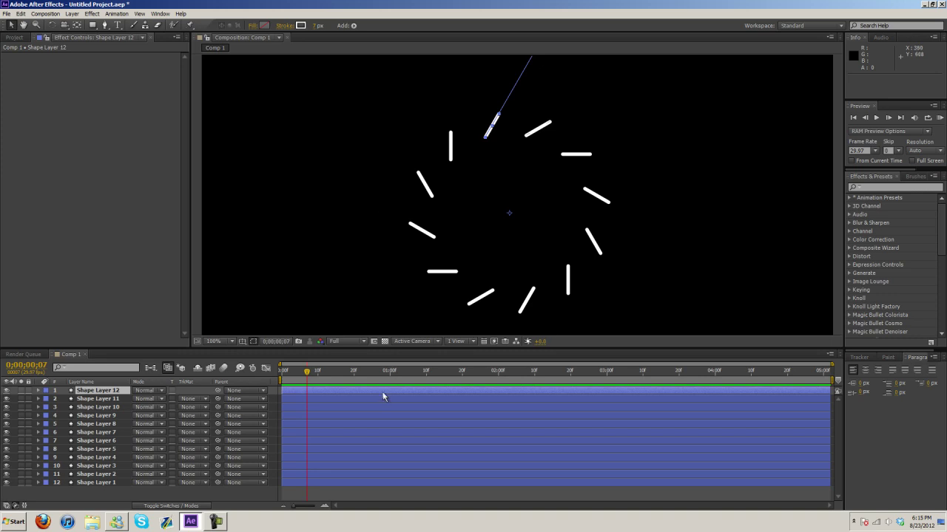
left_click(230, 487)
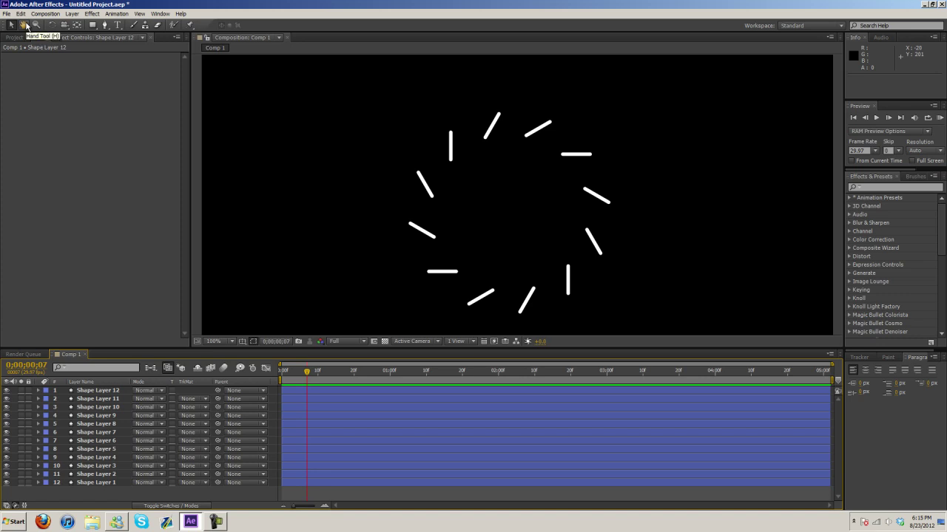
left_click(23, 24)
left_click_drag(469, 210, 472, 194)
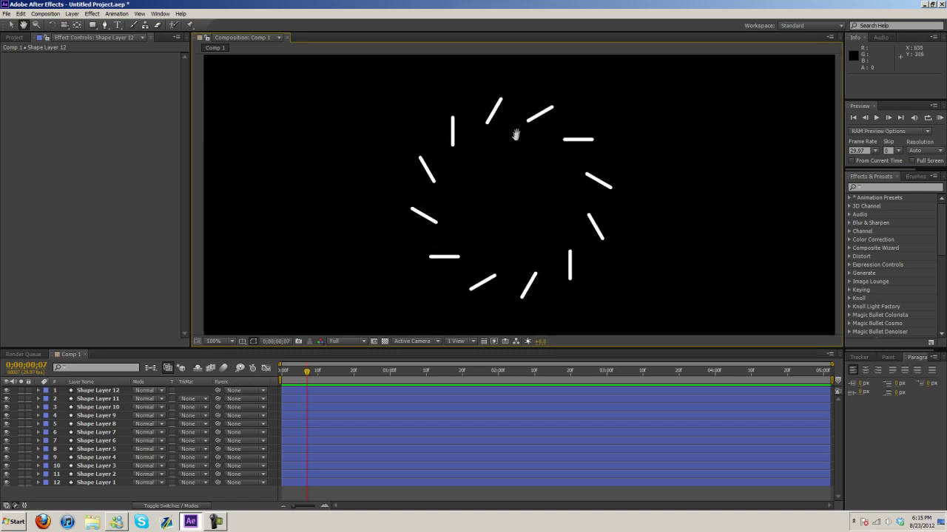
scroll(507, 174, "down", 2)
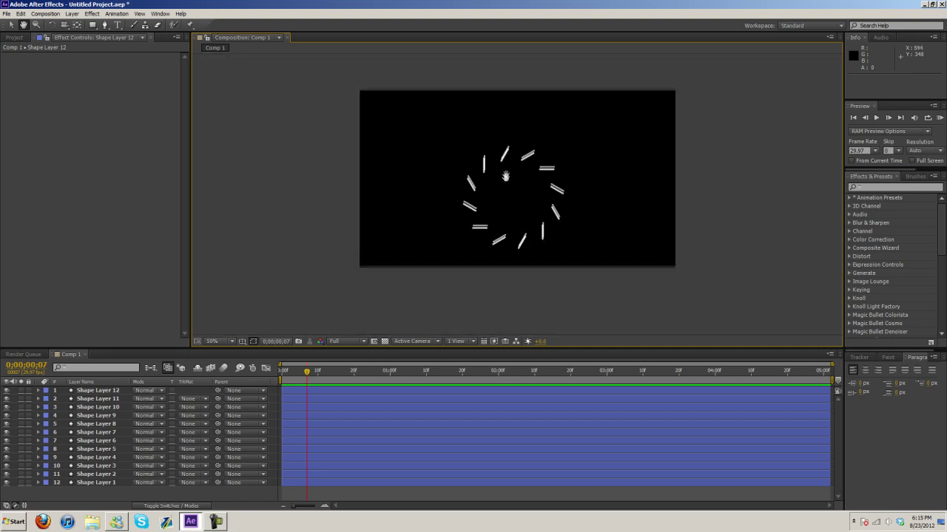
scroll(505, 185, "up", 2)
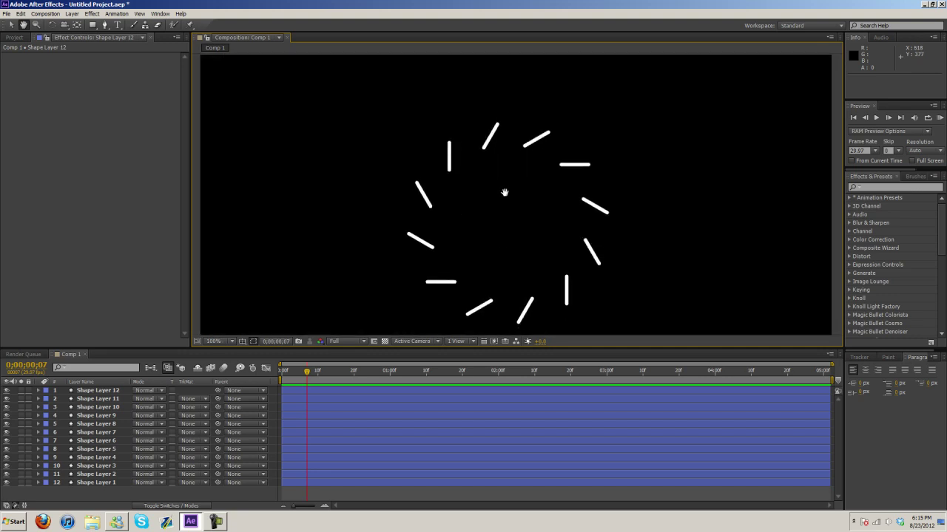
left_click_drag(502, 200, 504, 187)
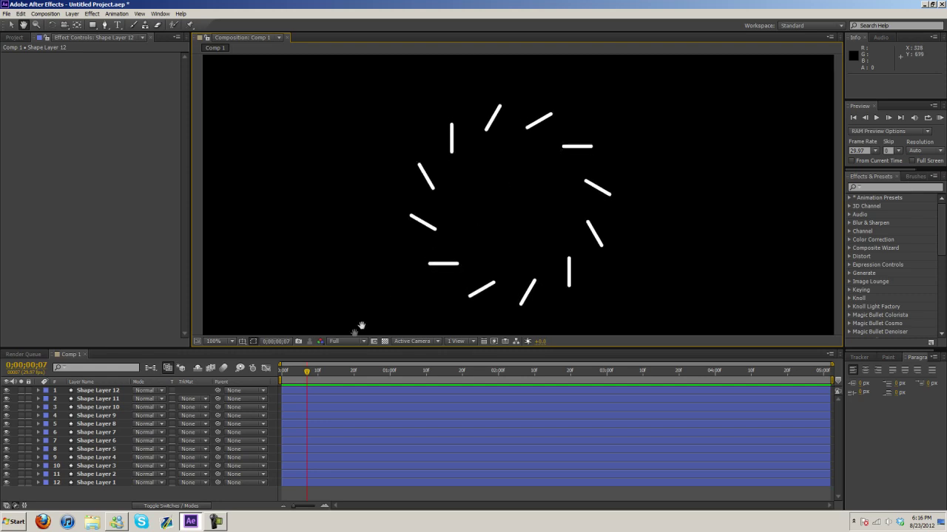